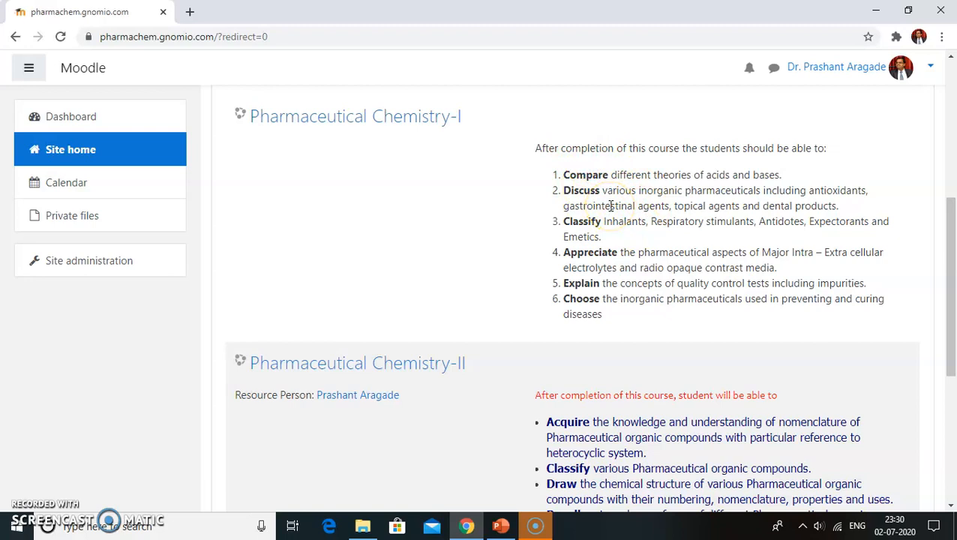
# Step: Set the account's text editor preference to TinyMCE HTML editor and save the change
pyautogui.scroll(2, 610, 205)
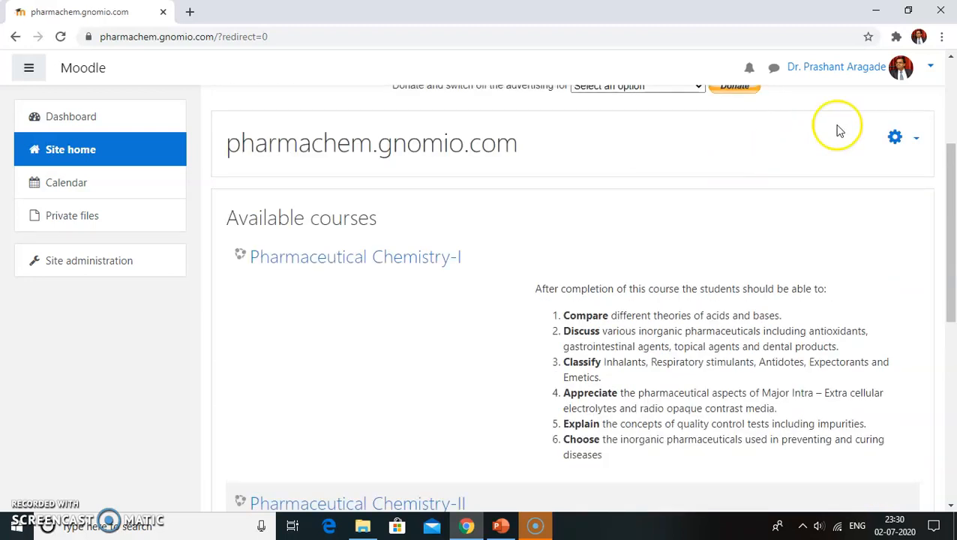
pyautogui.click(929, 70)
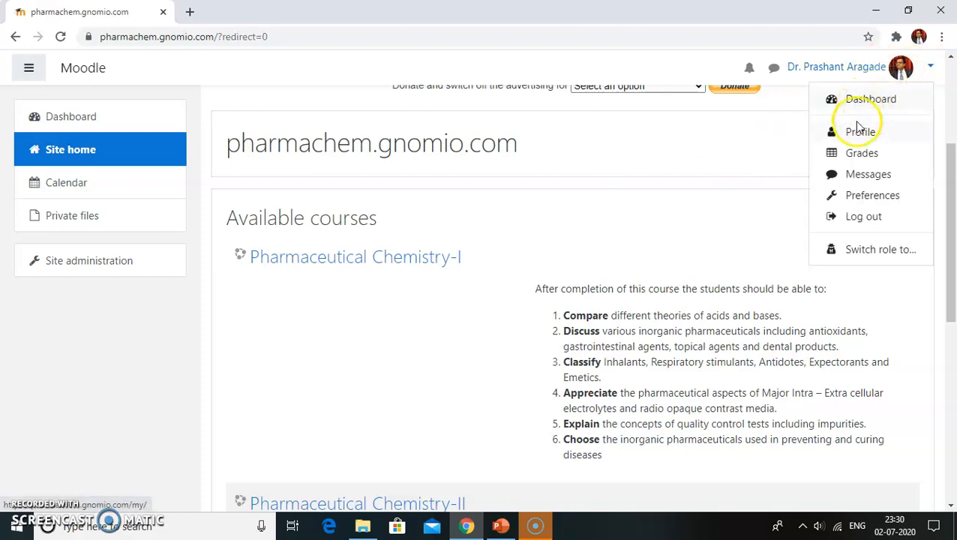
pyautogui.click(860, 198)
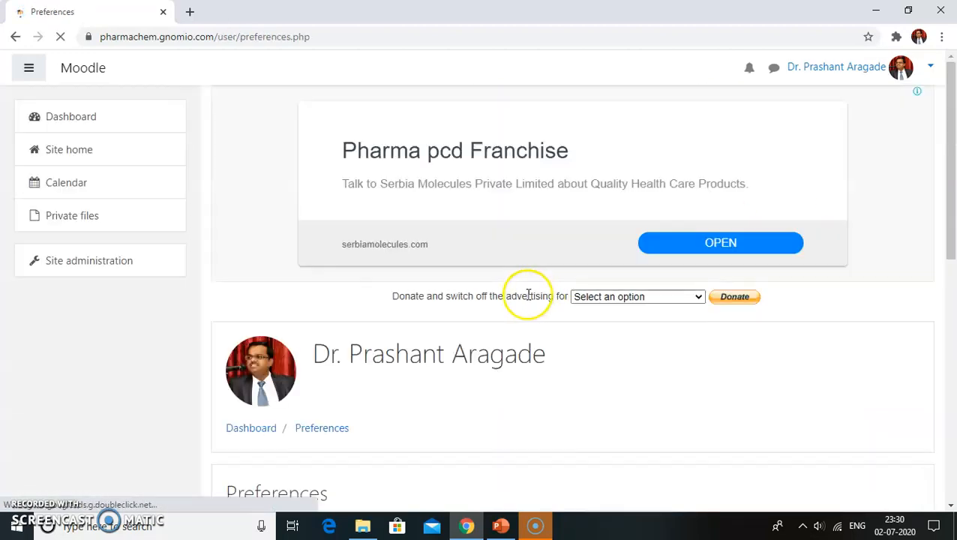
pyautogui.scroll(-4, 527, 295)
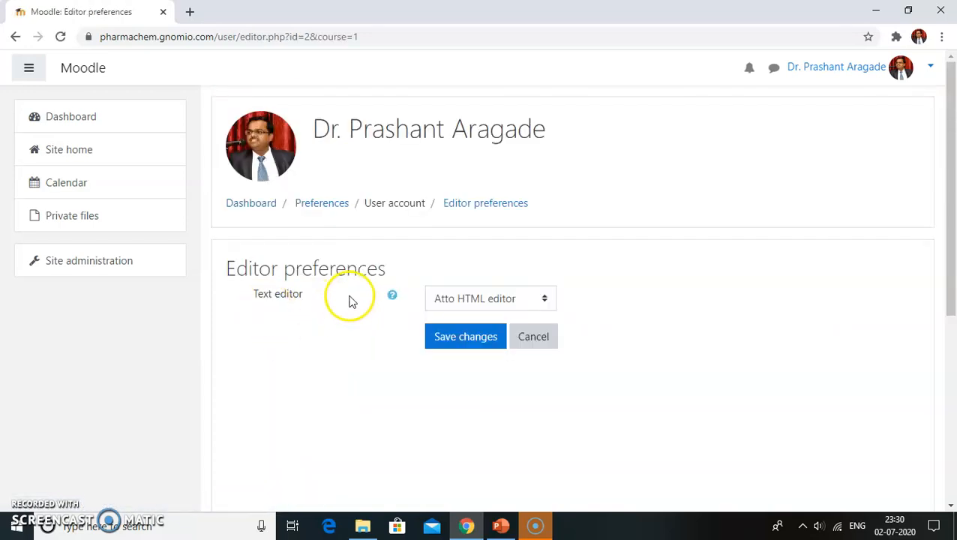
pyautogui.click(481, 304)
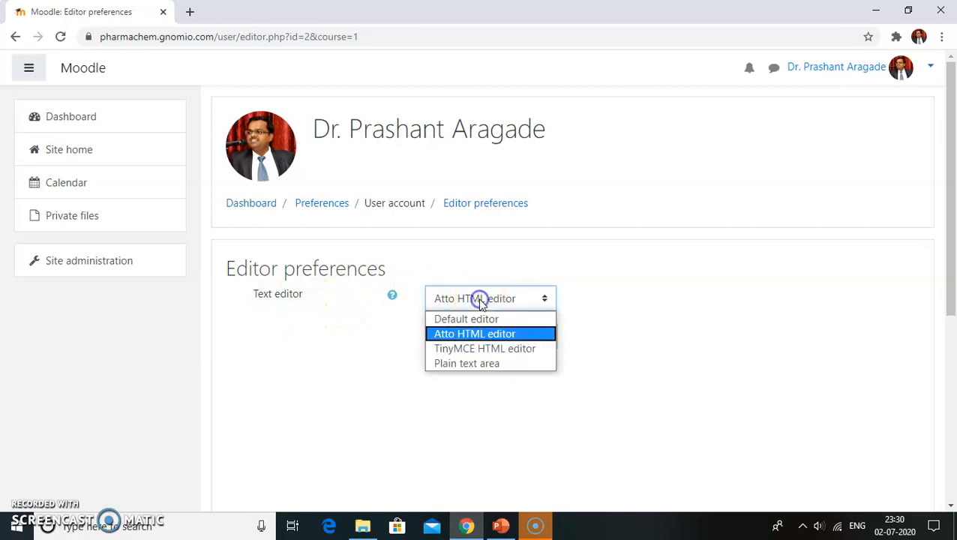
pyautogui.click(500, 351)
pyautogui.click(465, 339)
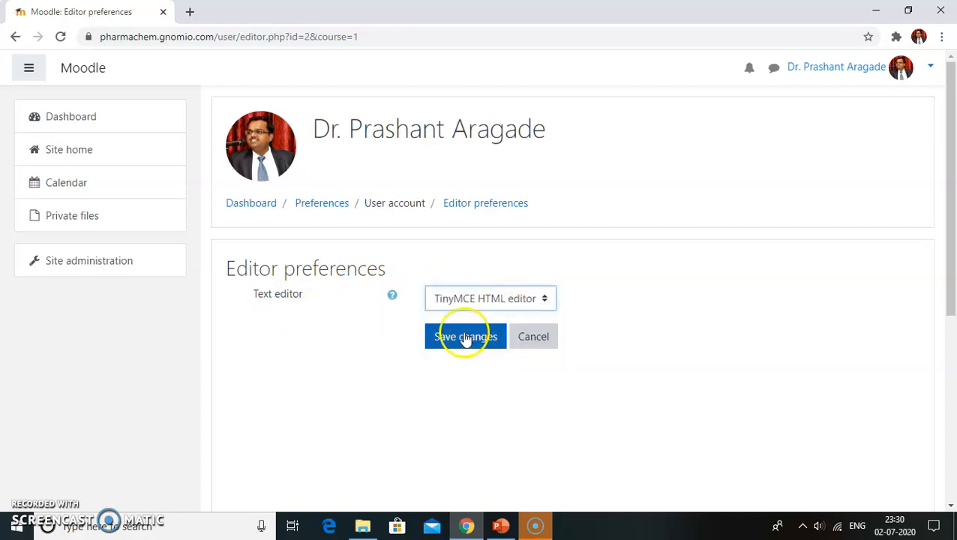
pyautogui.click(465, 337)
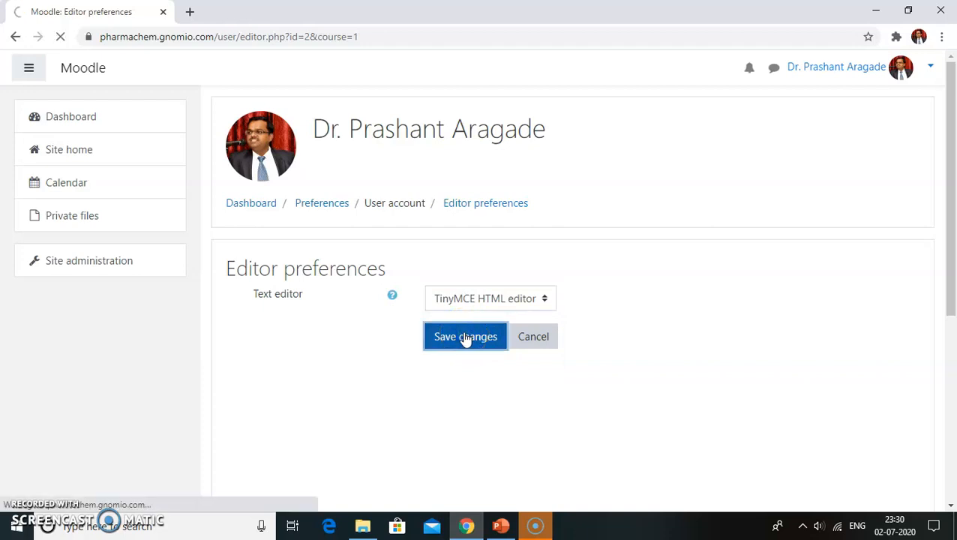
# Step: Open the Pharmaceutical Chemistry-I course from the site home and go to its edit settings page
pyautogui.scroll(-1, 465, 339)
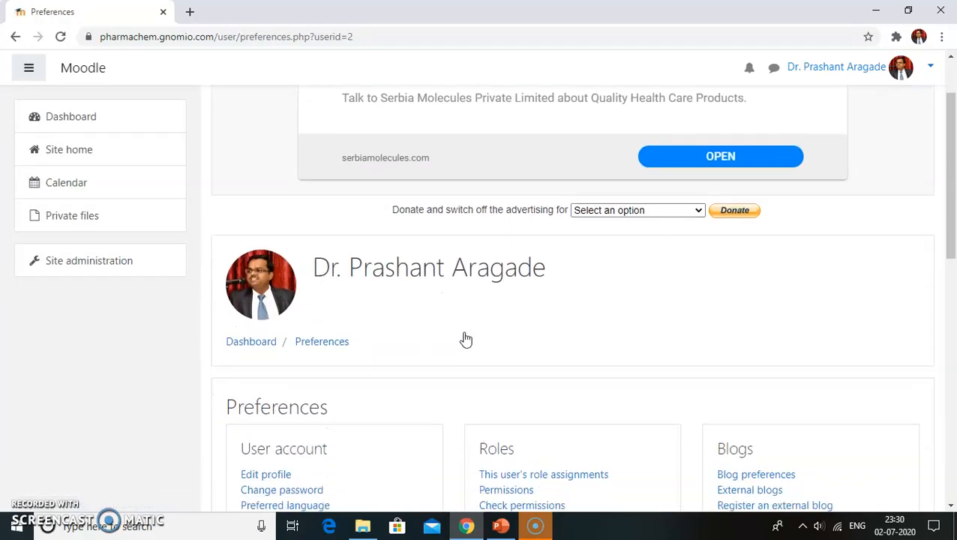
pyautogui.scroll(-2, 465, 338)
pyautogui.click(93, 152)
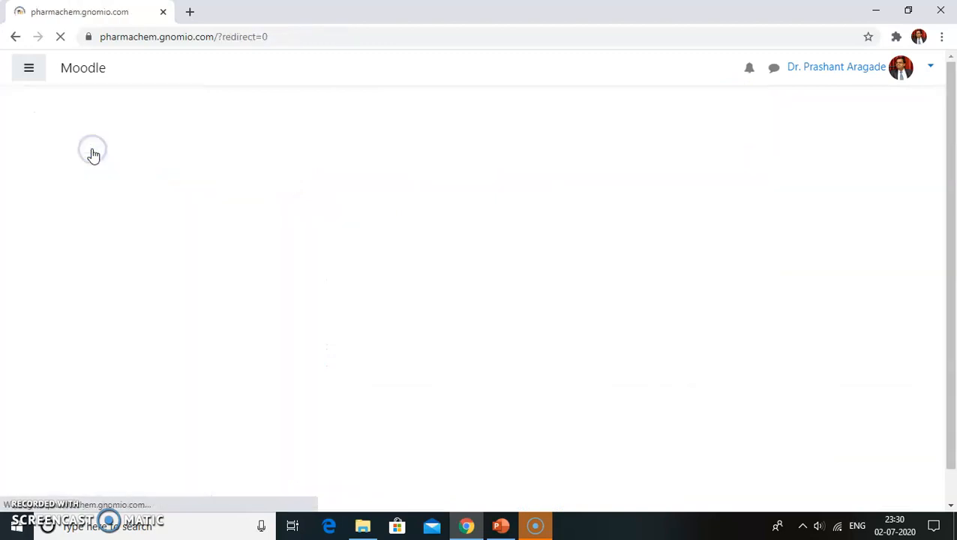
pyautogui.scroll(-2, 370, 292)
pyautogui.click(368, 328)
pyautogui.scroll(-2, 368, 330)
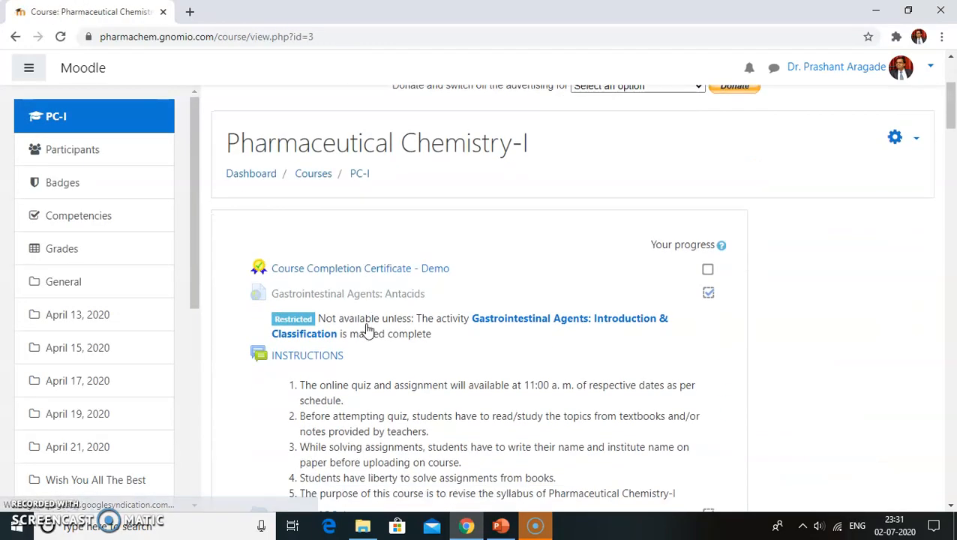
pyautogui.click(914, 141)
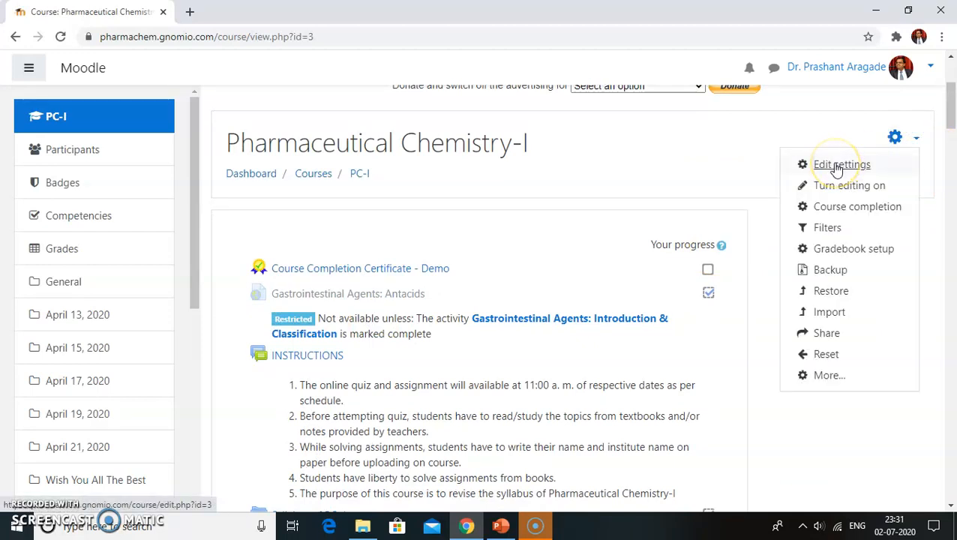
pyautogui.click(837, 166)
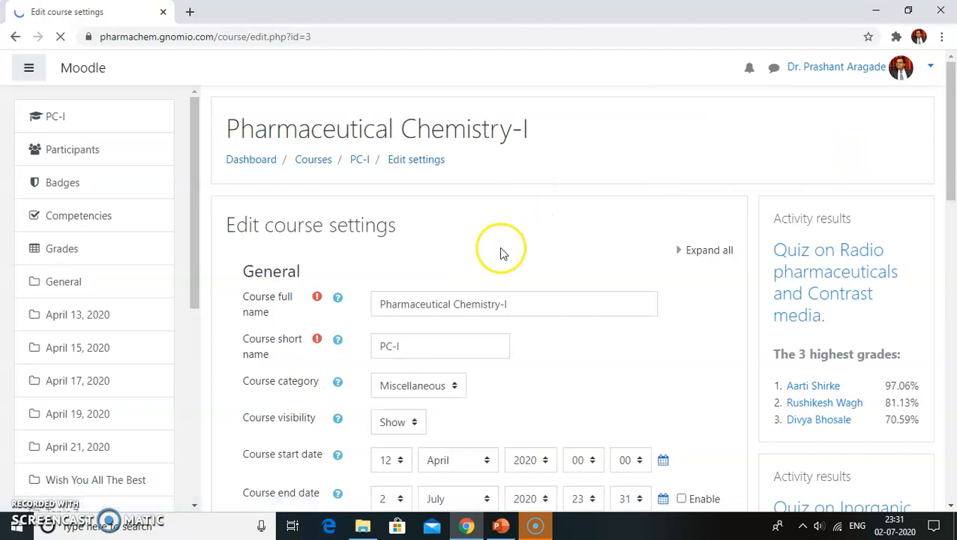
# Step: Expand the full formatting toolbar of the course summary editor and delete the blank line above the numbered list
pyautogui.scroll(-1, 503, 254)
pyautogui.scroll(-5, 501, 254)
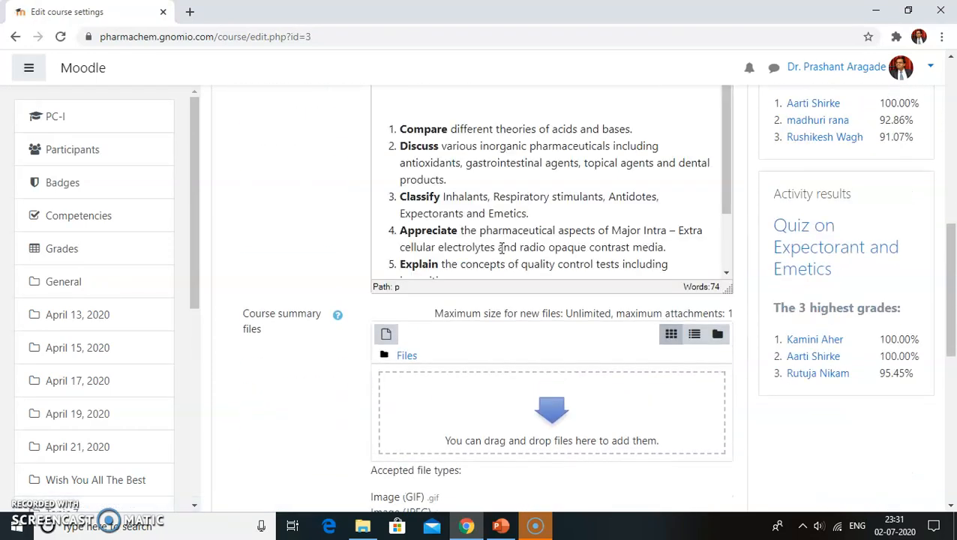
pyautogui.click(28, 72)
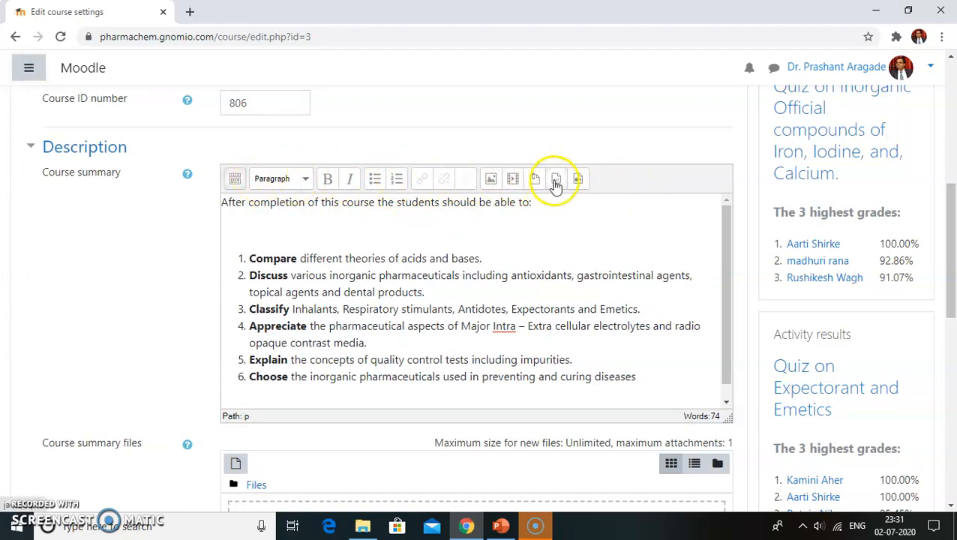
pyautogui.click(234, 180)
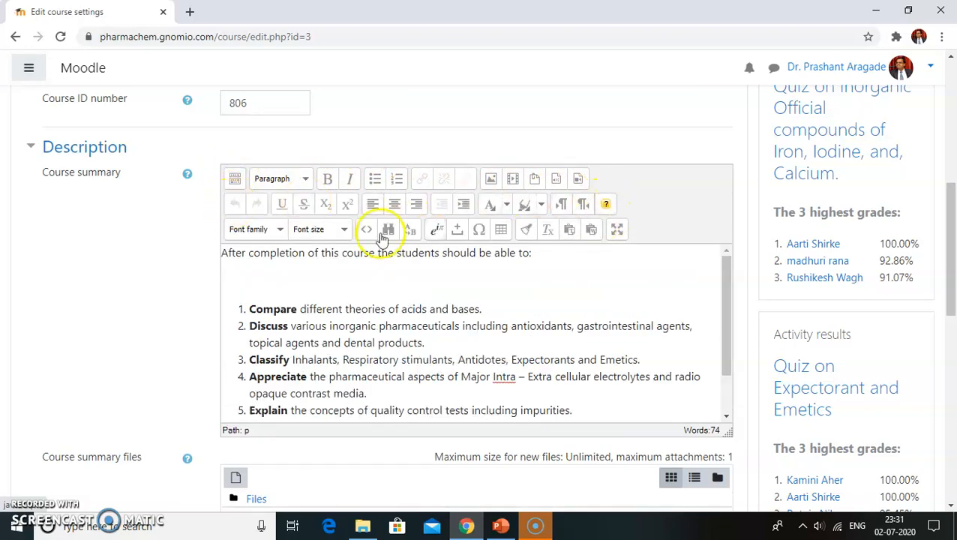
pyautogui.click(253, 275)
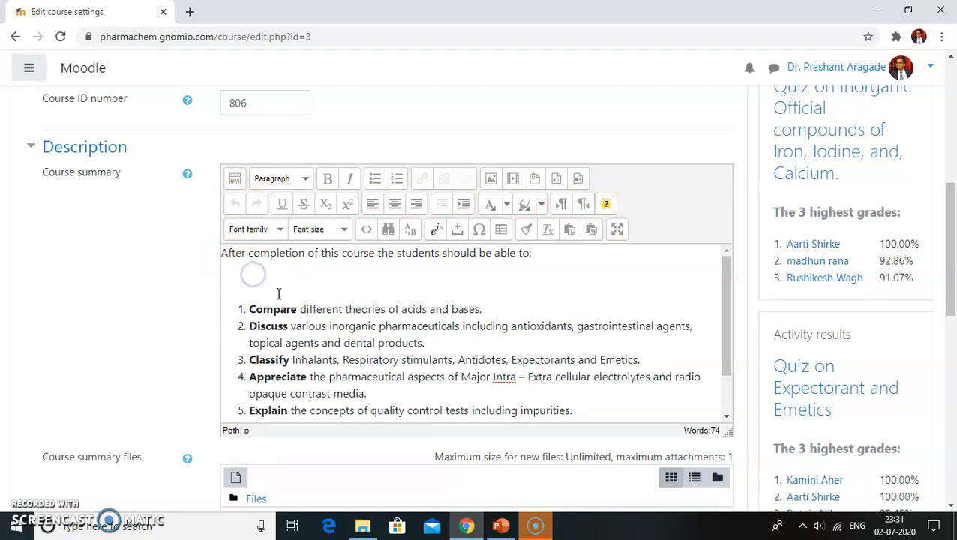
pyautogui.press('Delete')
# Step: Format the course summary's introductory sentence in Trebuchet at size 4 (14pt)
pyautogui.moveTo(223, 253); pyautogui.dragTo(546, 259)
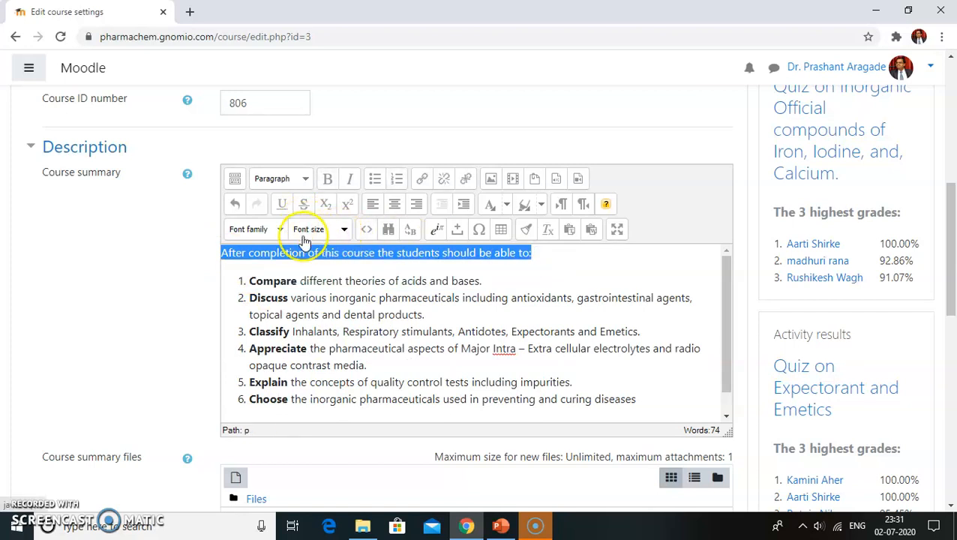
pyautogui.click(279, 234)
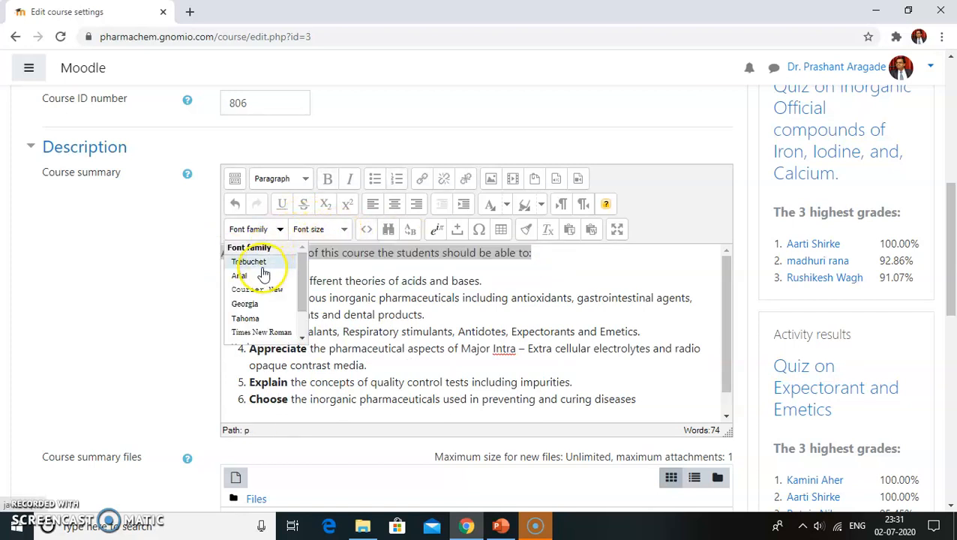
pyautogui.click(259, 263)
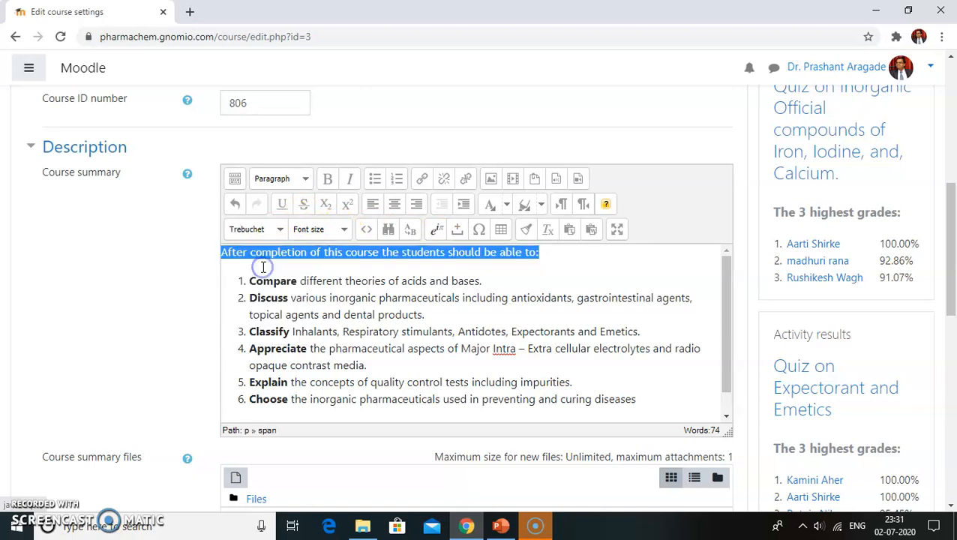
pyautogui.click(344, 231)
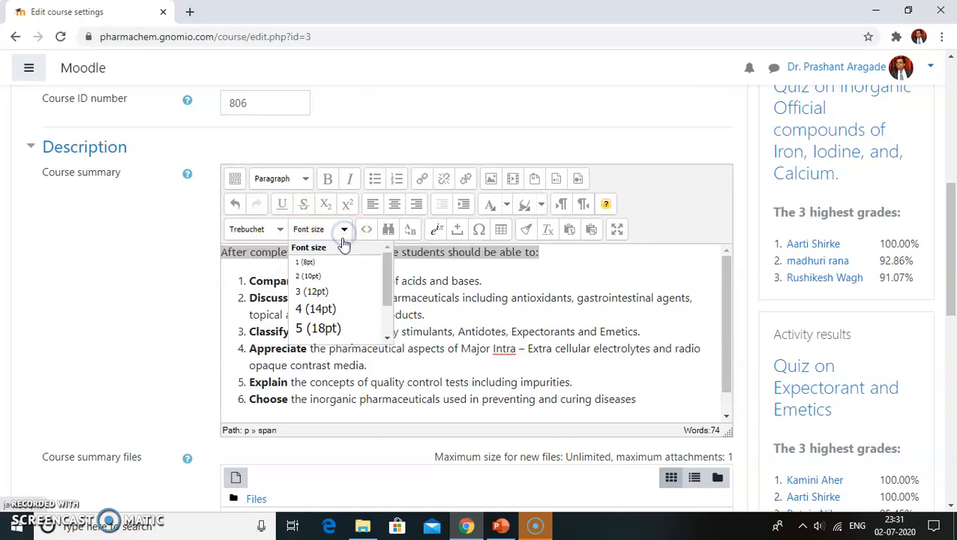
pyautogui.click(321, 308)
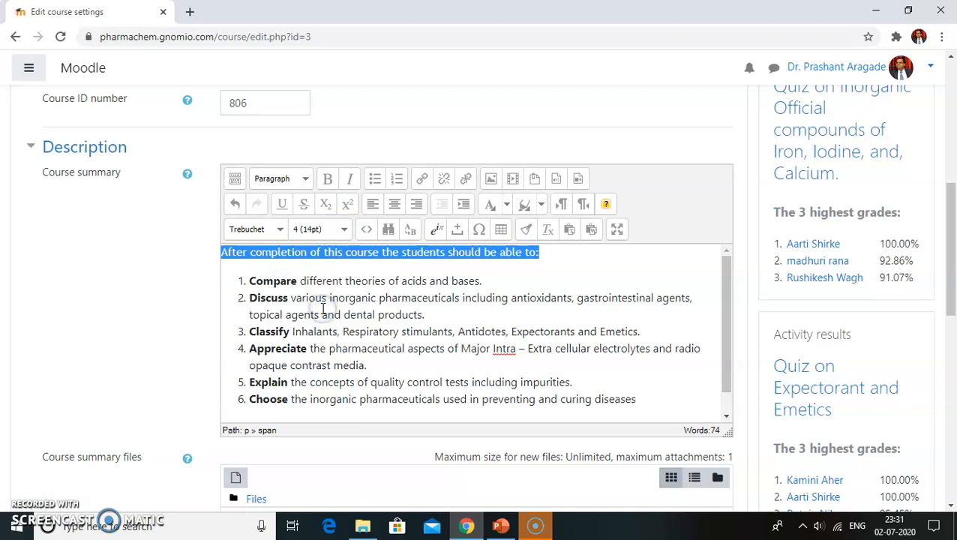
# Step: Colour the course summary's introductory sentence dark red (#660000) from the palette colours
pyautogui.click(495, 211)
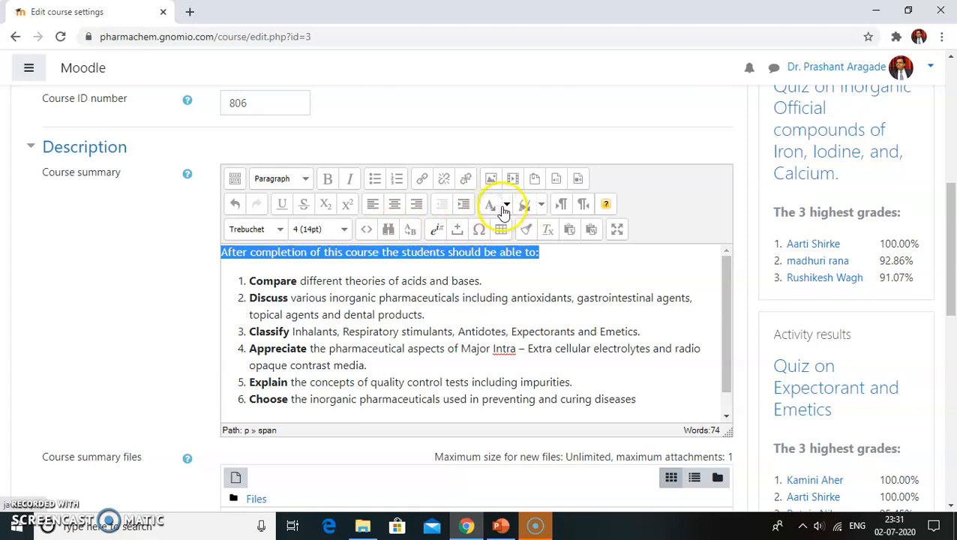
pyautogui.click(507, 210)
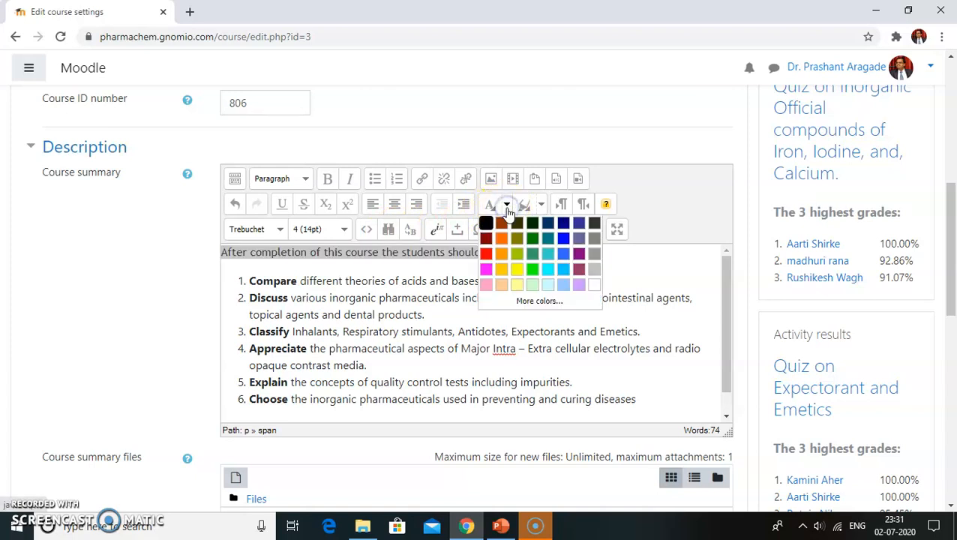
pyautogui.click(535, 303)
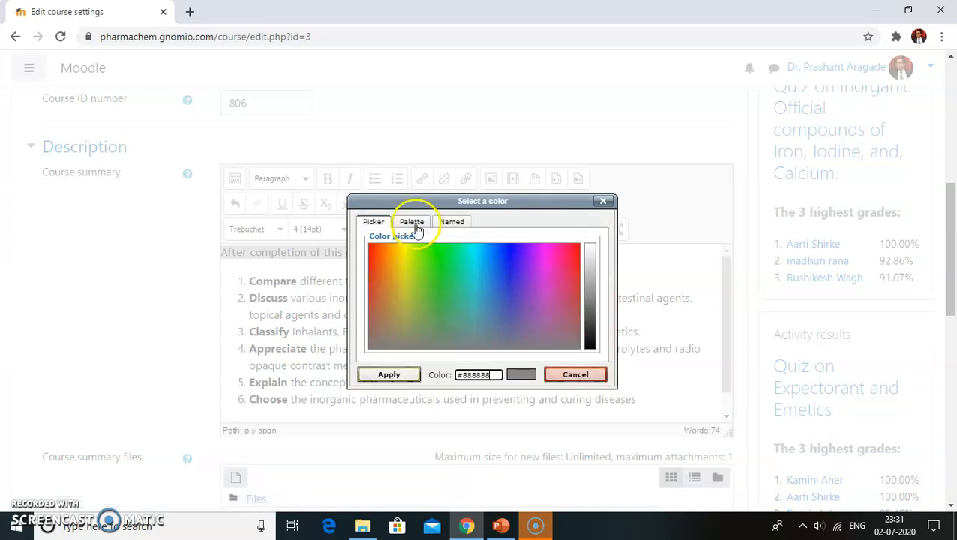
pyautogui.click(416, 225)
pyautogui.click(372, 248)
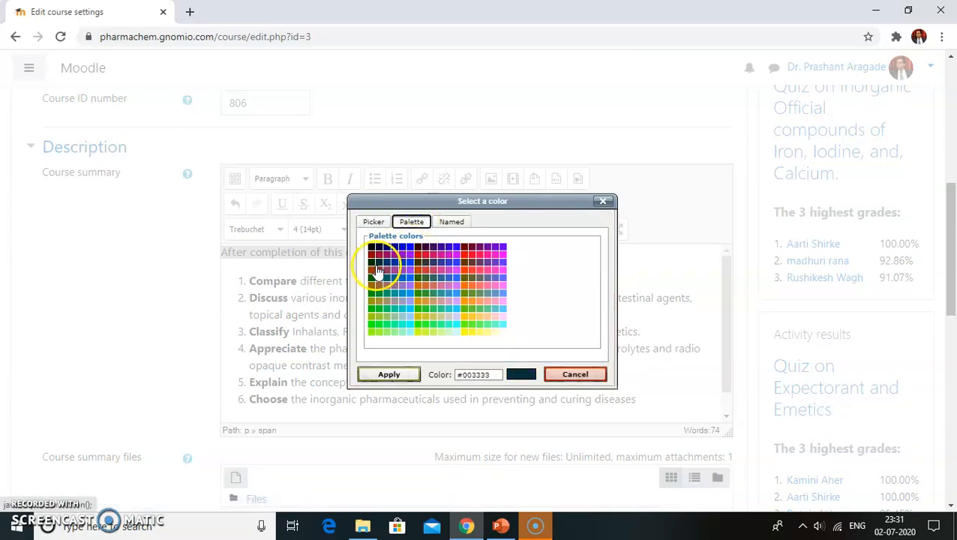
pyautogui.click(466, 254)
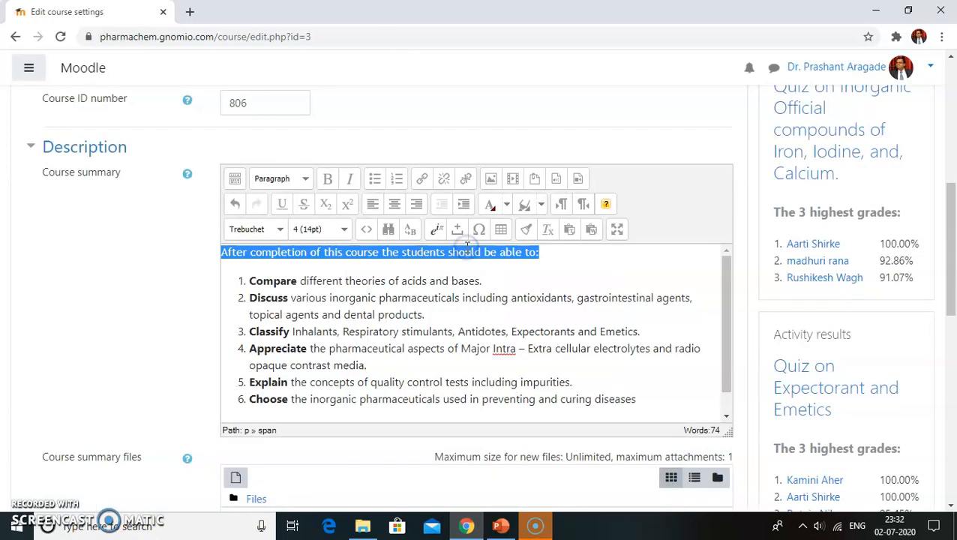
pyautogui.click(493, 284)
# Step: Format all six numbered list items of the course summary in Georgia at size 5 (18pt)
pyautogui.moveTo(250, 281); pyautogui.dragTo(643, 396)
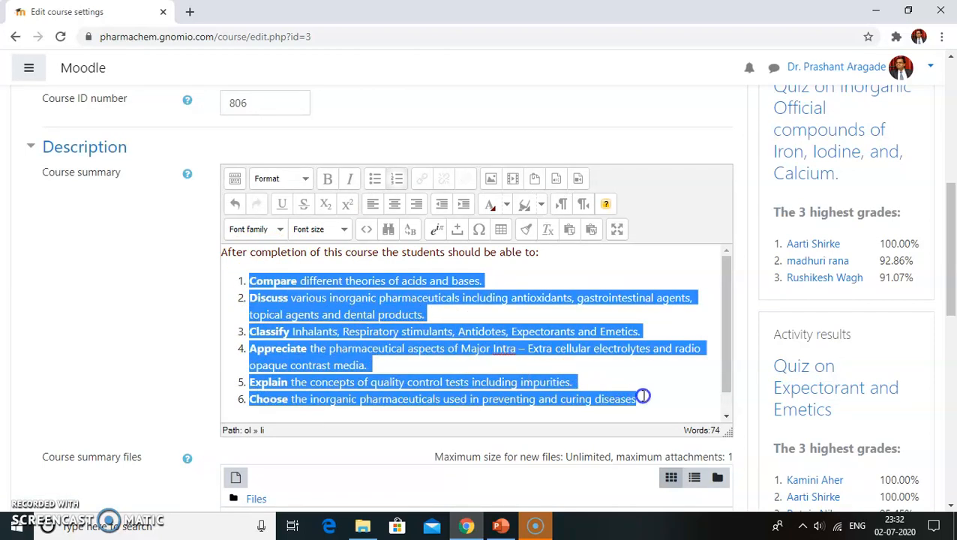
pyautogui.click(299, 231)
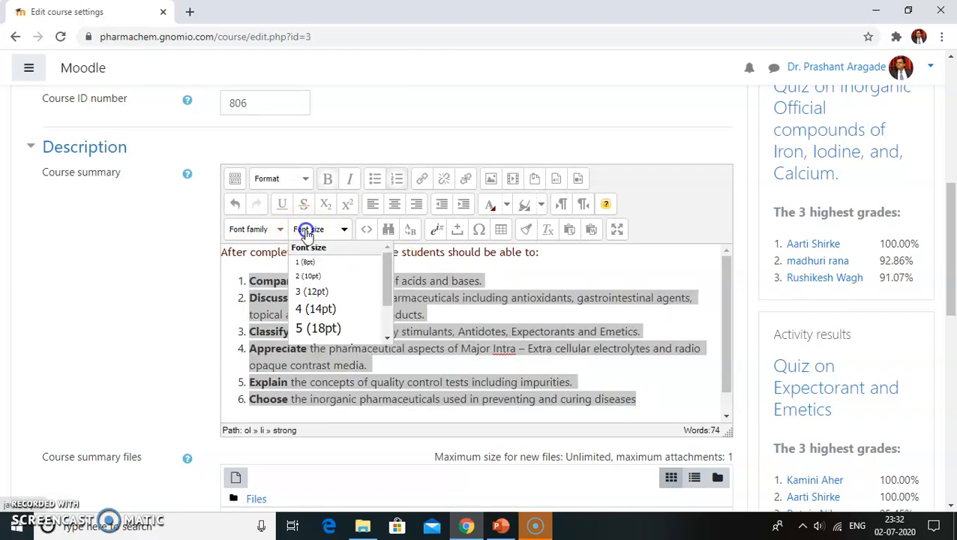
pyautogui.click(313, 330)
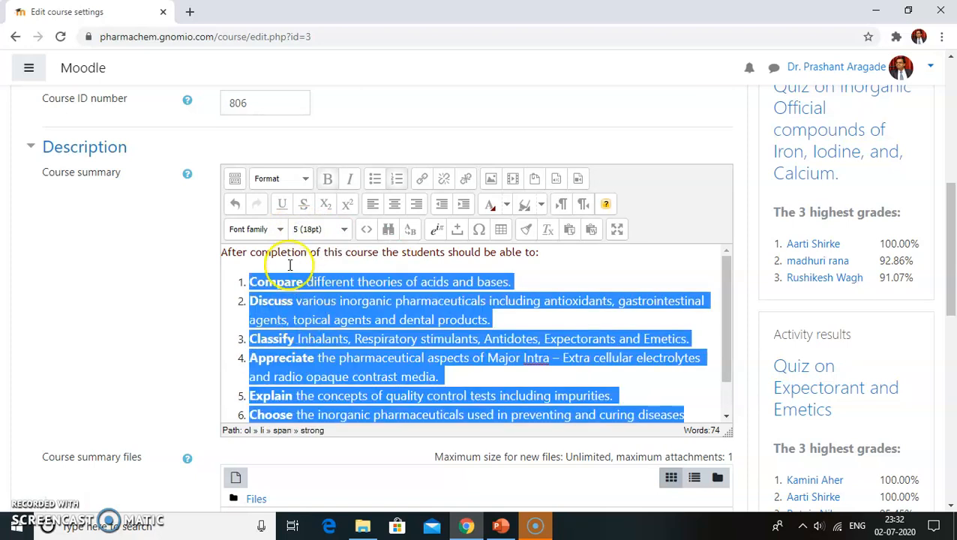
pyautogui.click(281, 230)
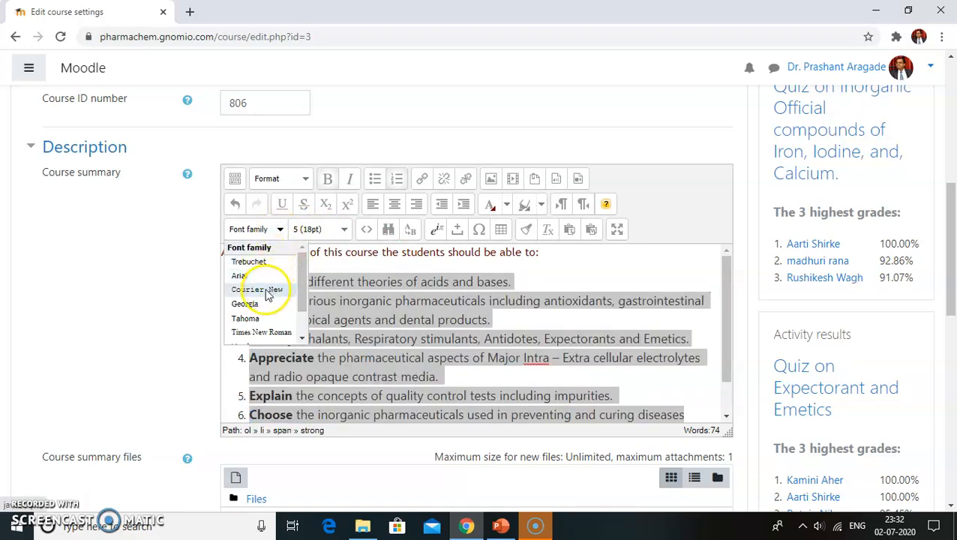
pyautogui.click(259, 306)
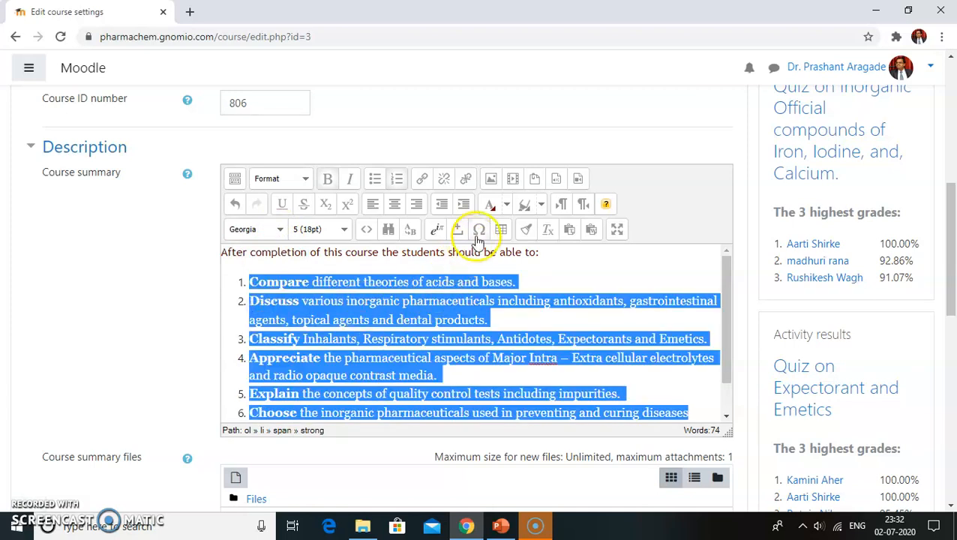
# Step: Colour all six numbered list items of the course summary blue (#3300FF) from the palette colours
pyautogui.click(508, 213)
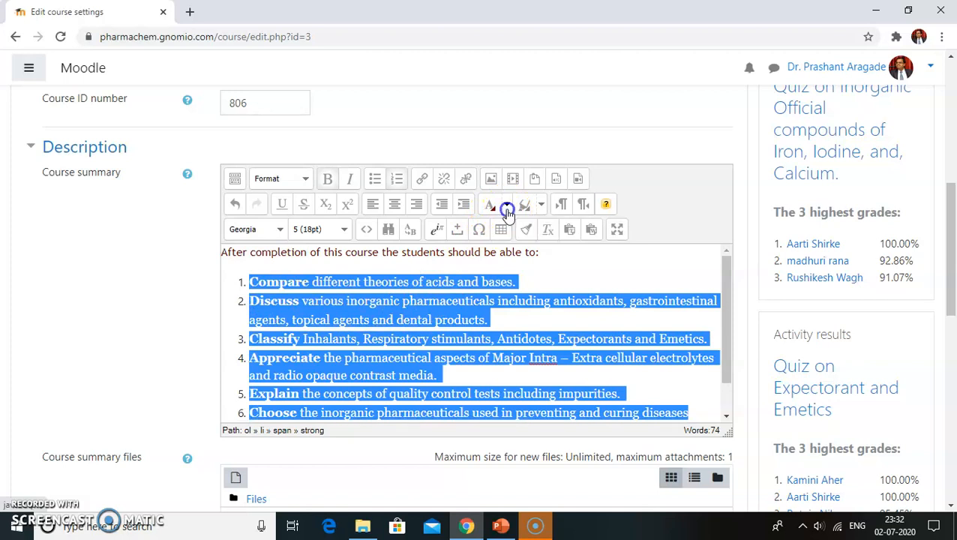
pyautogui.click(540, 301)
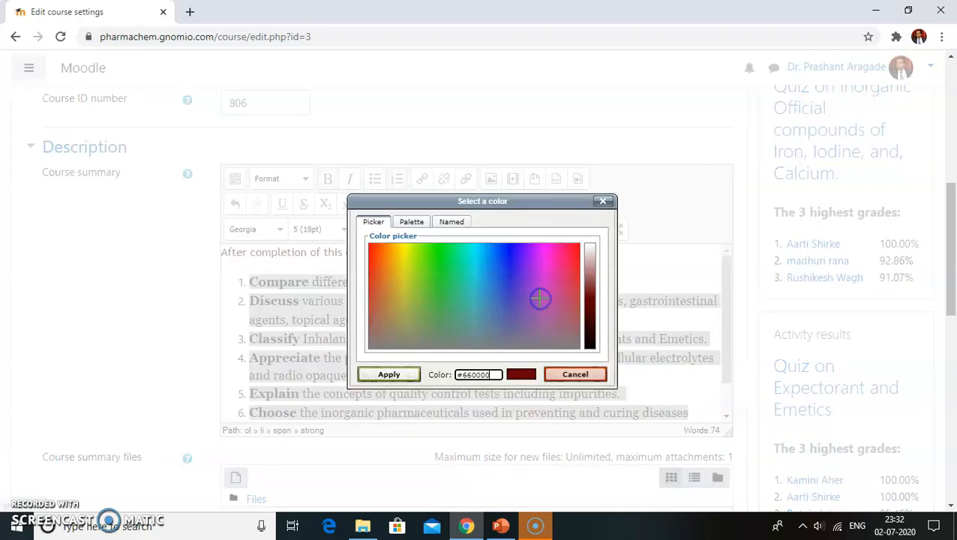
pyautogui.click(448, 224)
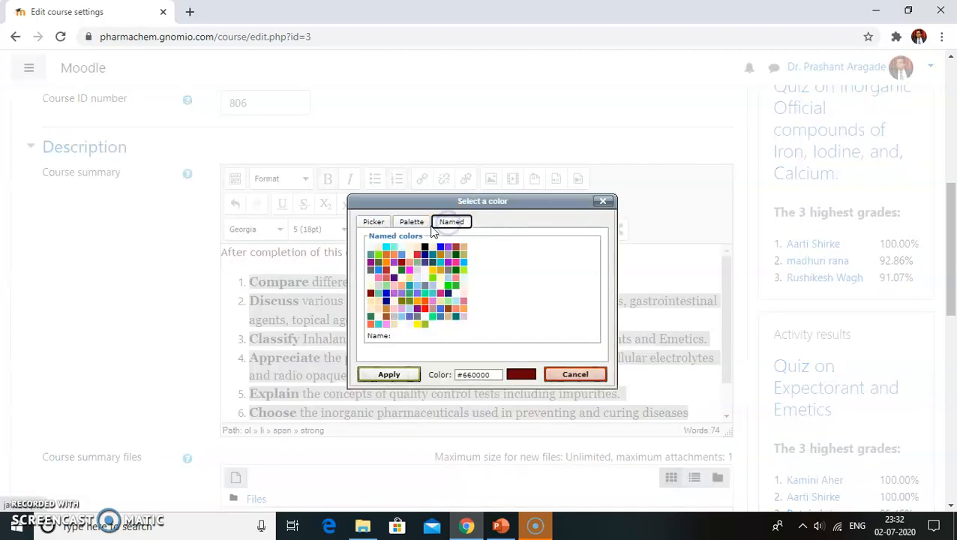
pyautogui.click(410, 223)
pyautogui.click(448, 222)
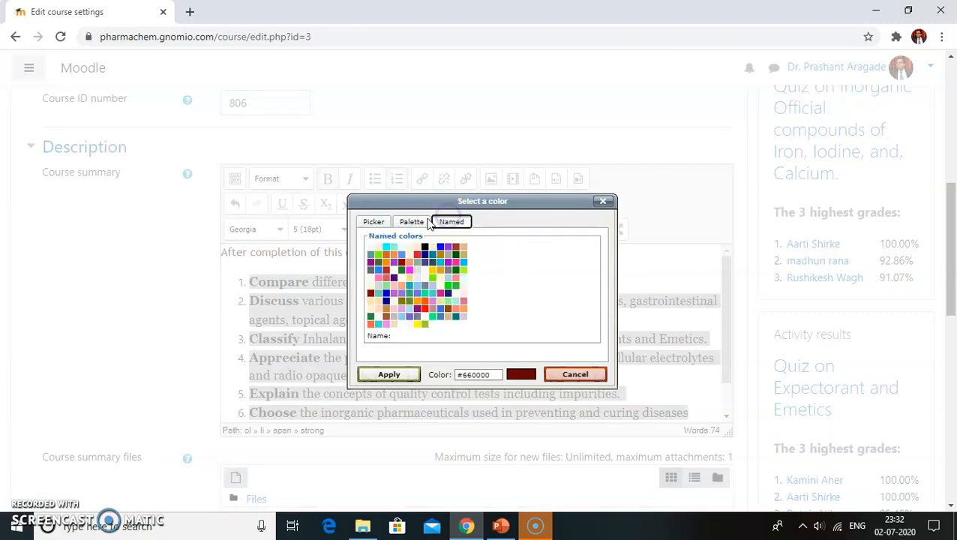
pyautogui.click(410, 222)
pyautogui.click(456, 254)
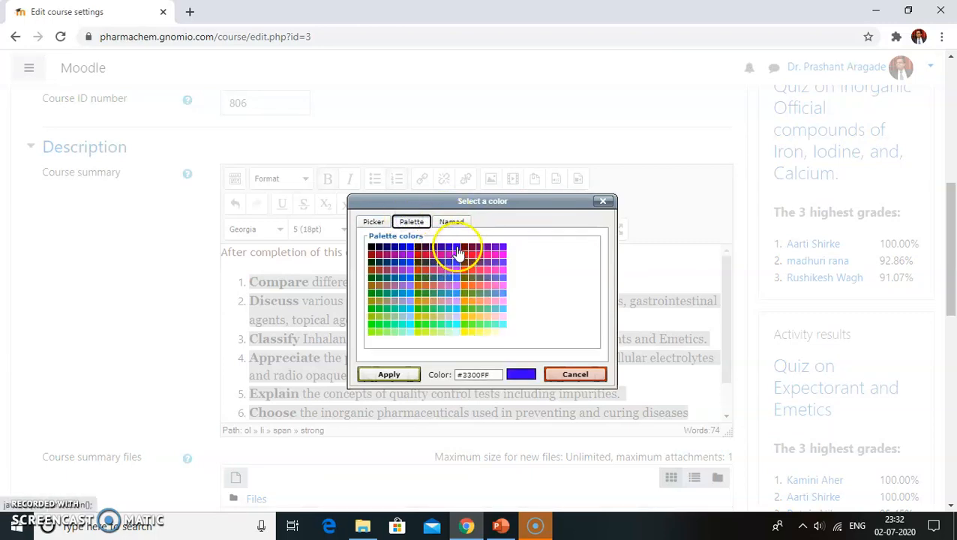
pyautogui.click(457, 254)
pyautogui.click(537, 339)
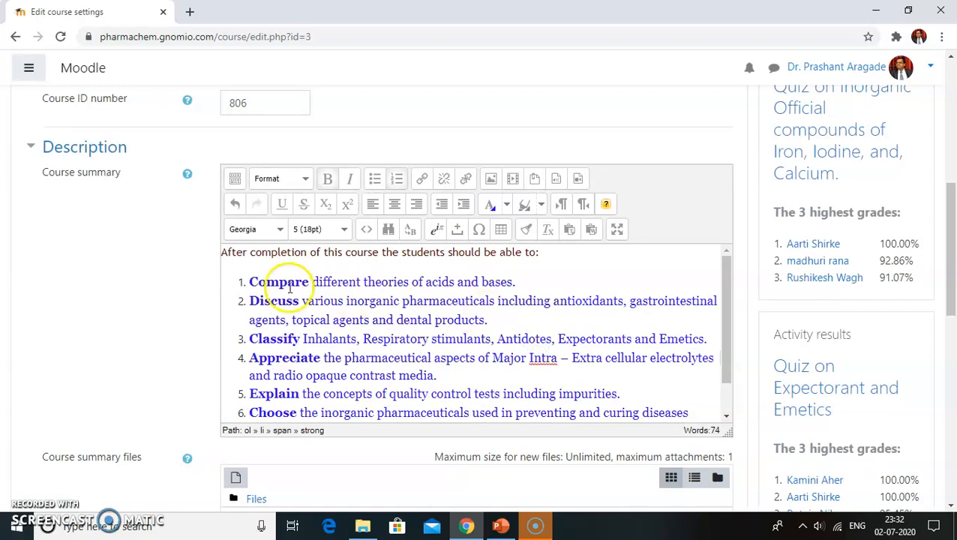
# Step: Reduce all six numbered list items of the course summary to size 4 (14pt) and colour them Maroon
pyautogui.moveTo(249, 282); pyautogui.dragTo(705, 419)
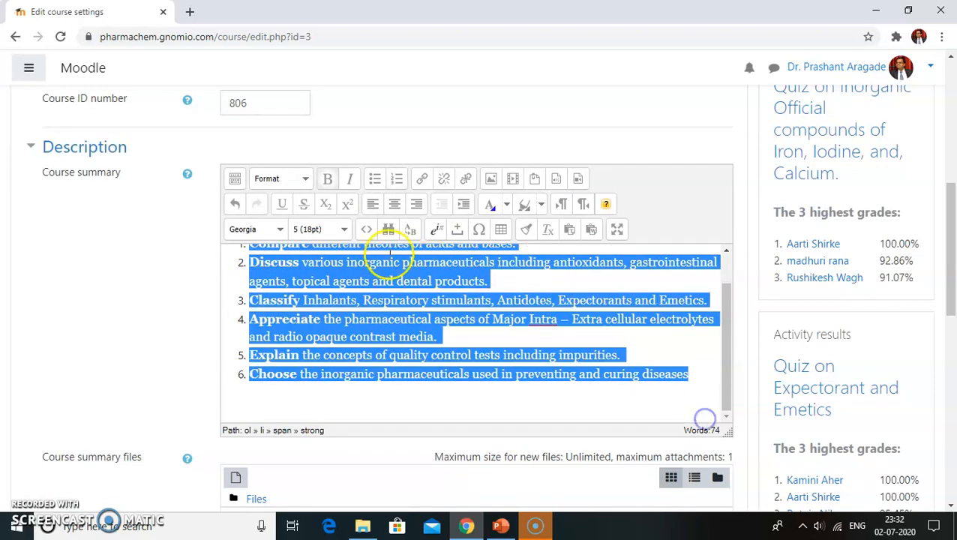
pyautogui.click(342, 228)
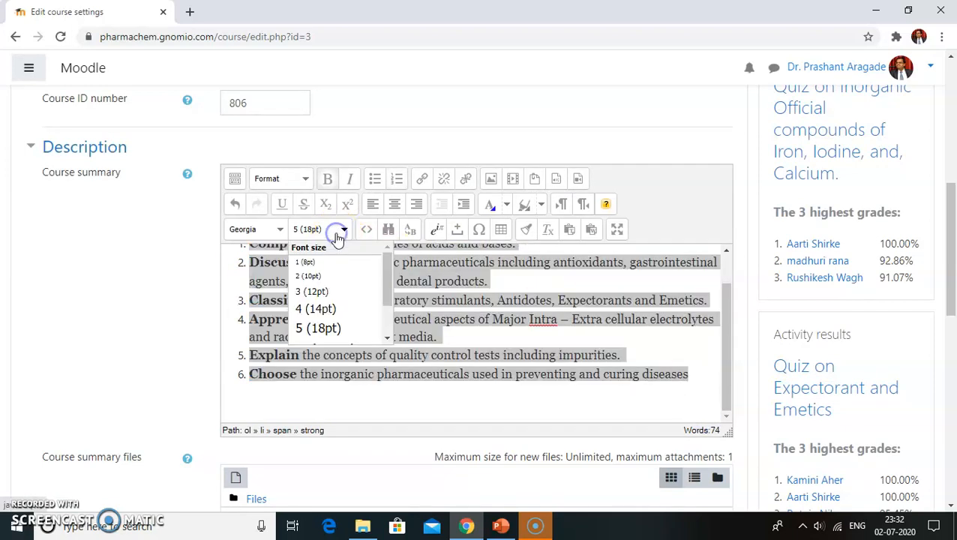
pyautogui.click(323, 311)
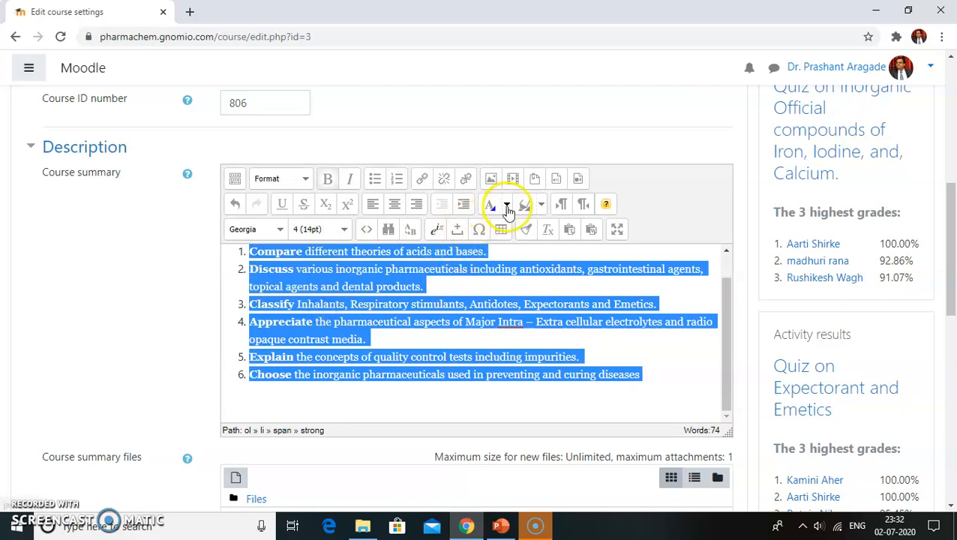
pyautogui.click(507, 205)
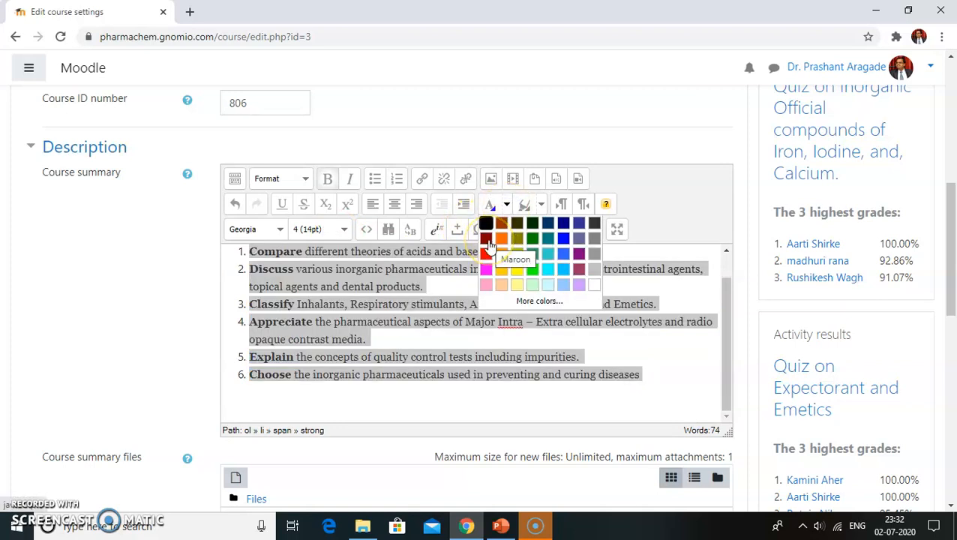
pyautogui.click(487, 239)
pyautogui.click(416, 353)
# Step: Save the edited course settings and display the course
pyautogui.scroll(1, 399, 358)
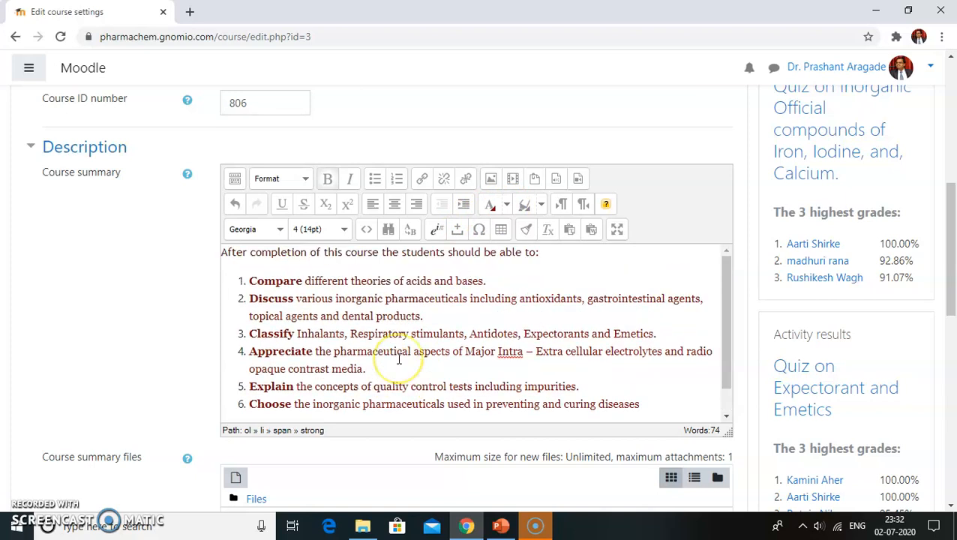
pyautogui.scroll(1, 399, 358)
pyautogui.scroll(-2, 399, 358)
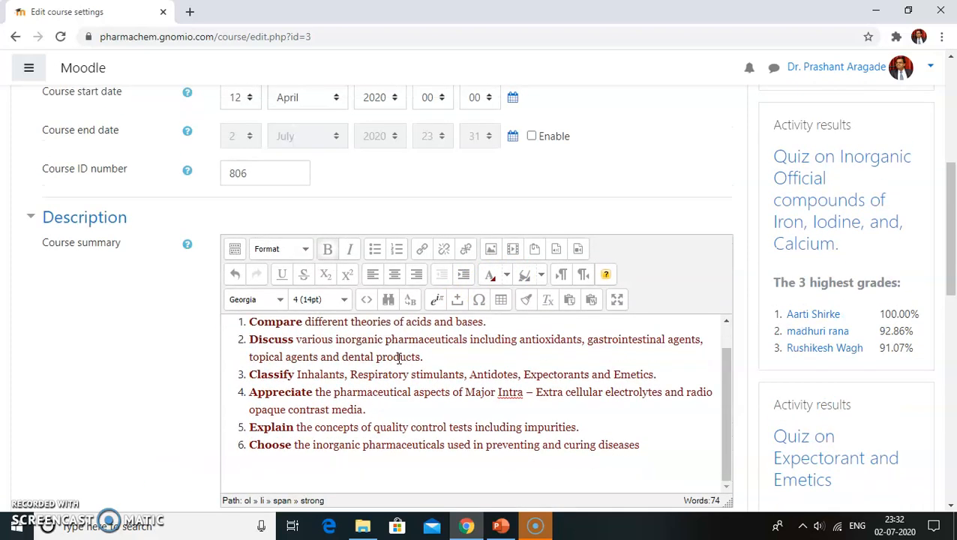
pyautogui.scroll(-8, 399, 359)
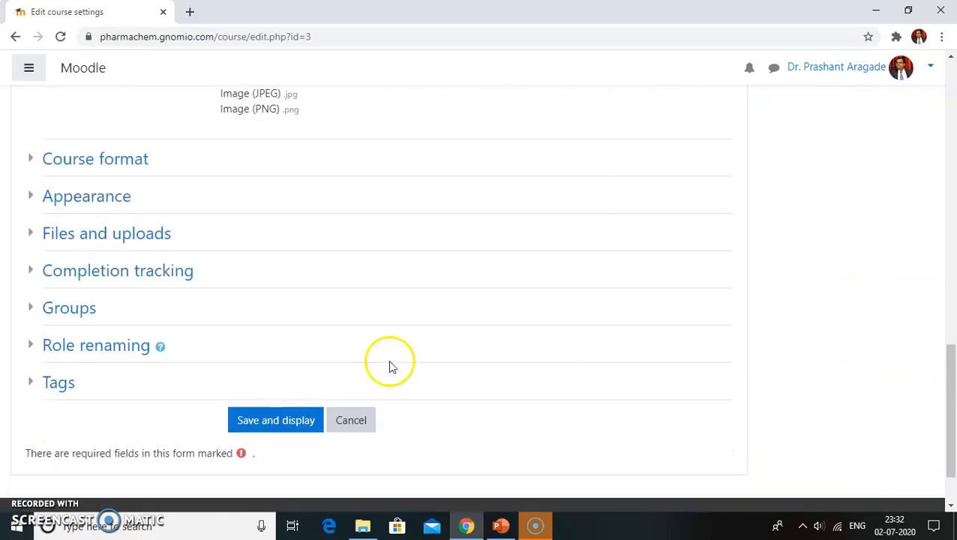
pyautogui.click(293, 423)
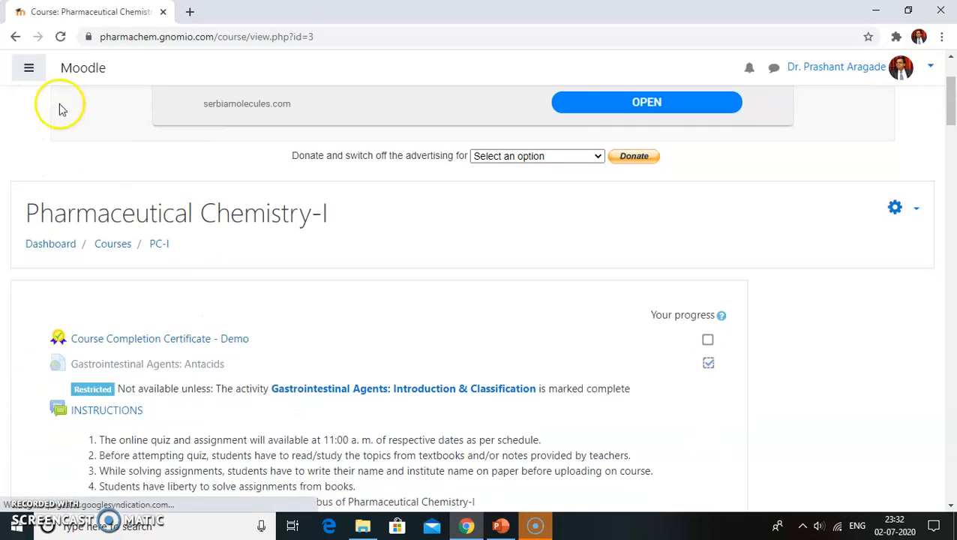
# Step: Go to the site home page and check the formatted Pharmaceutical Chemistry-I summary among the available courses
pyautogui.click(30, 71)
pyautogui.scroll(-5, 105, 330)
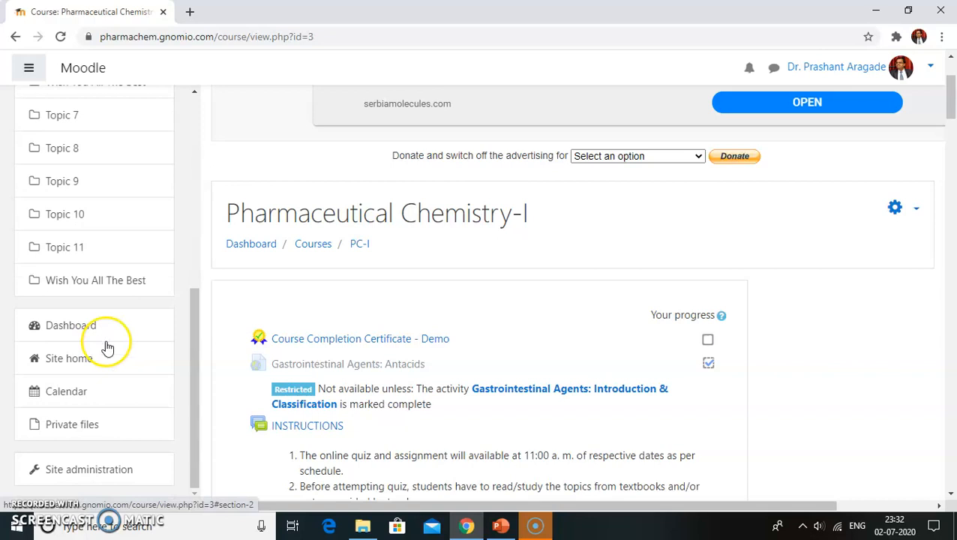
pyautogui.click(83, 360)
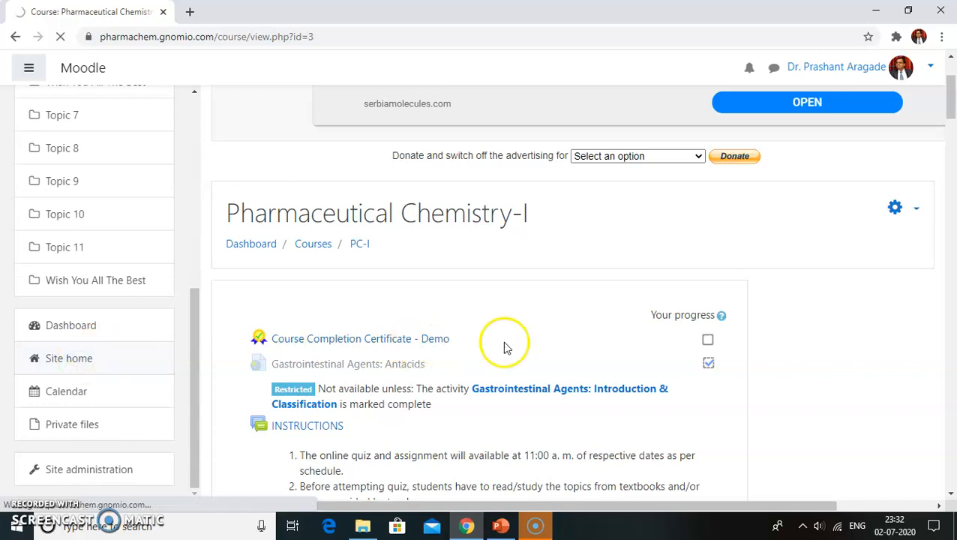
pyautogui.scroll(-3, 517, 343)
pyautogui.scroll(-1, 517, 344)
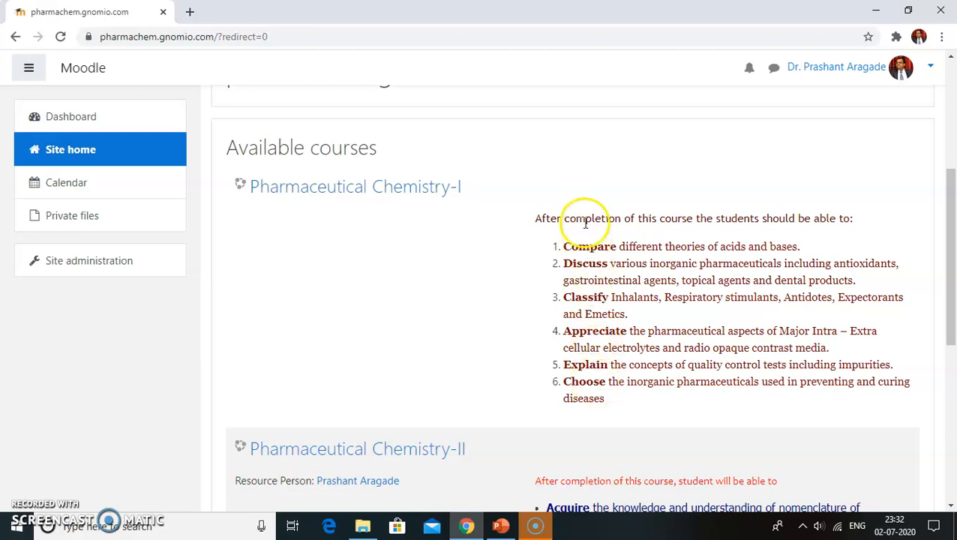
# Step: Open the Pharmaceutical Chemistry-I course from the site home page and reopen its settings for editing
pyautogui.scroll(2, 589, 330)
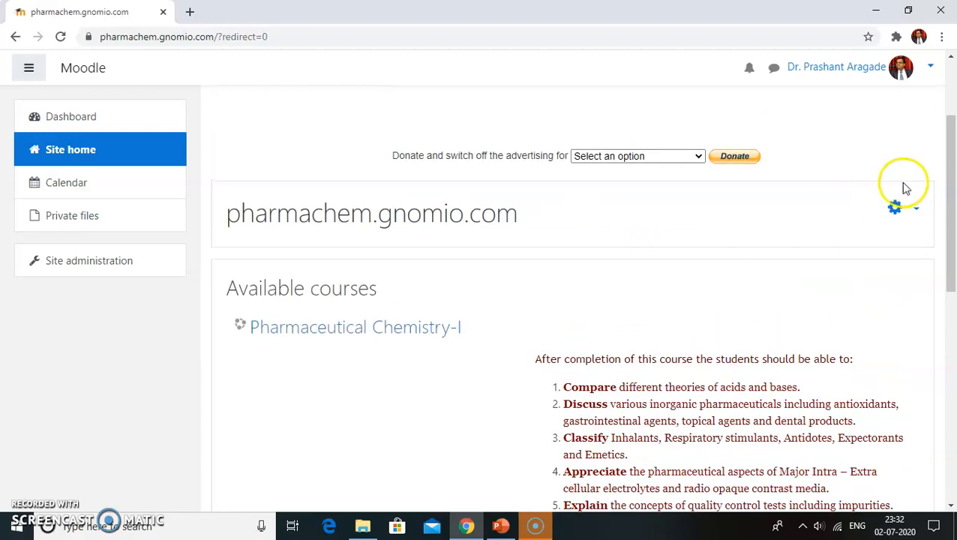
pyautogui.click(914, 210)
pyautogui.click(705, 294)
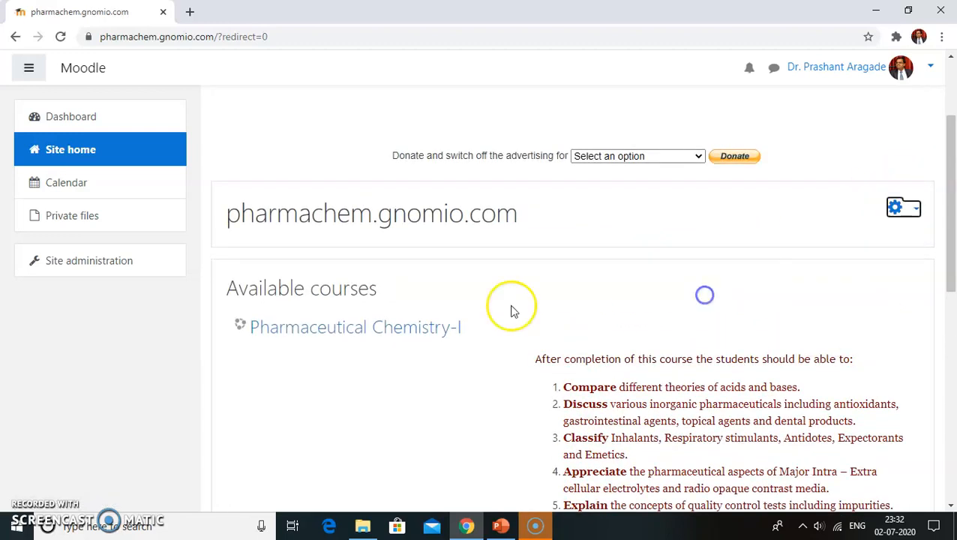
pyautogui.click(344, 327)
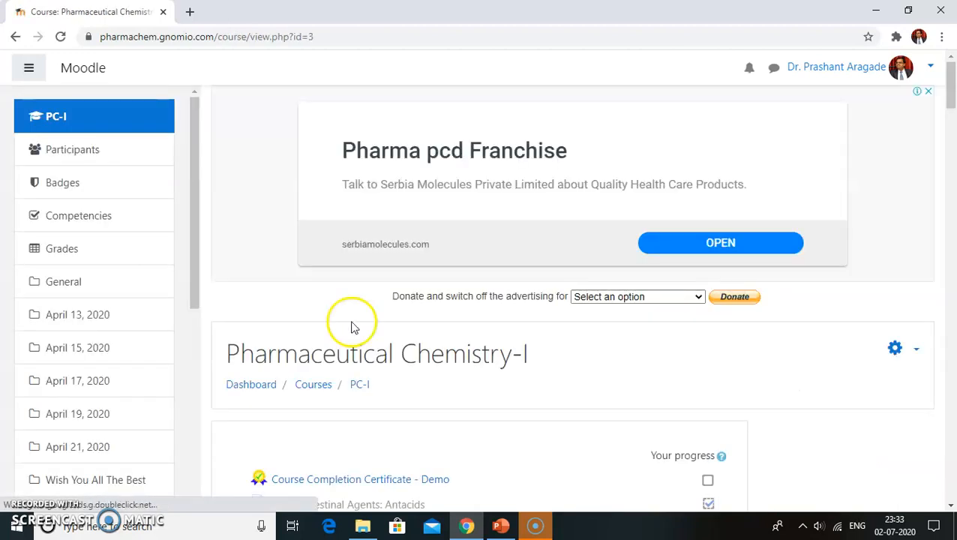
pyautogui.scroll(-2, 439, 313)
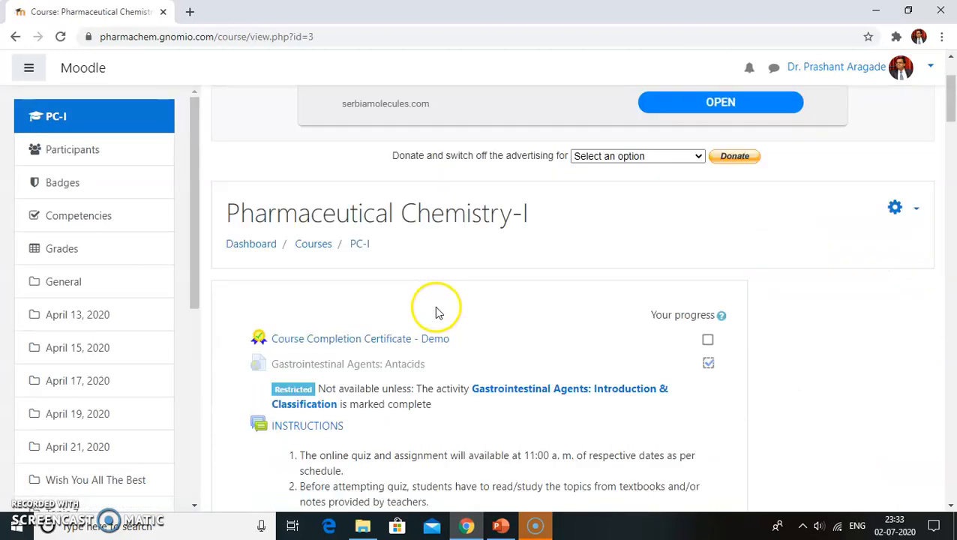
pyautogui.click(916, 209)
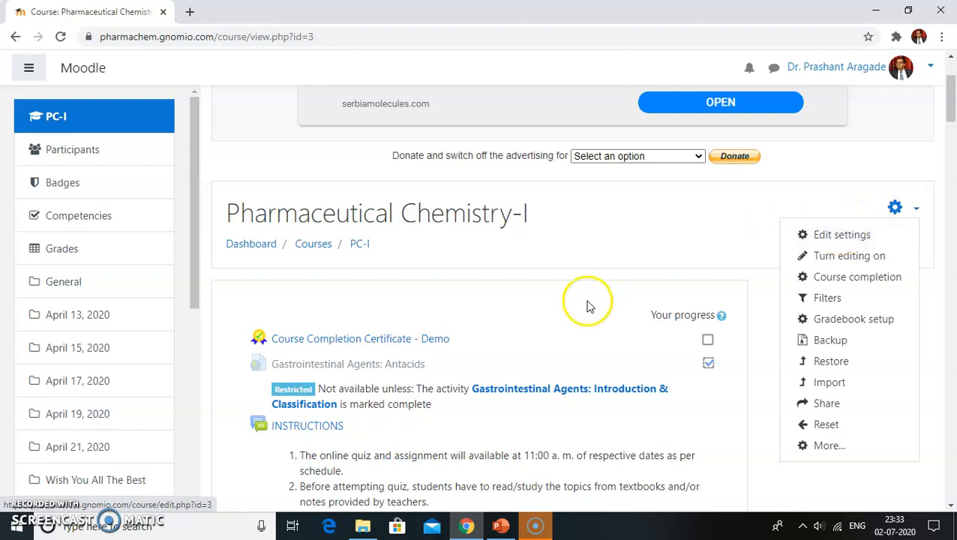
pyautogui.scroll(-1, 577, 304)
pyautogui.click(819, 166)
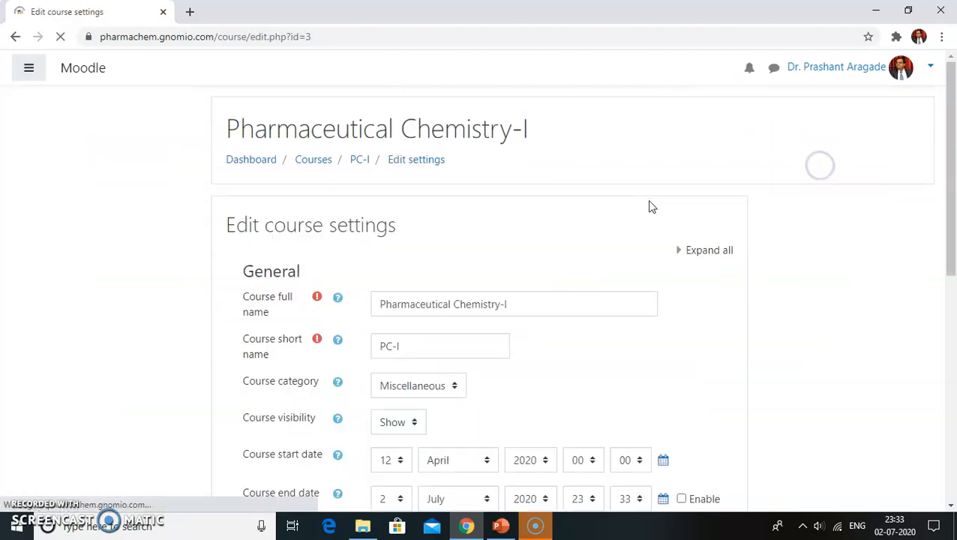
# Step: Collapse the side navigation to give the course summary editor more room
pyautogui.scroll(-5, 457, 300)
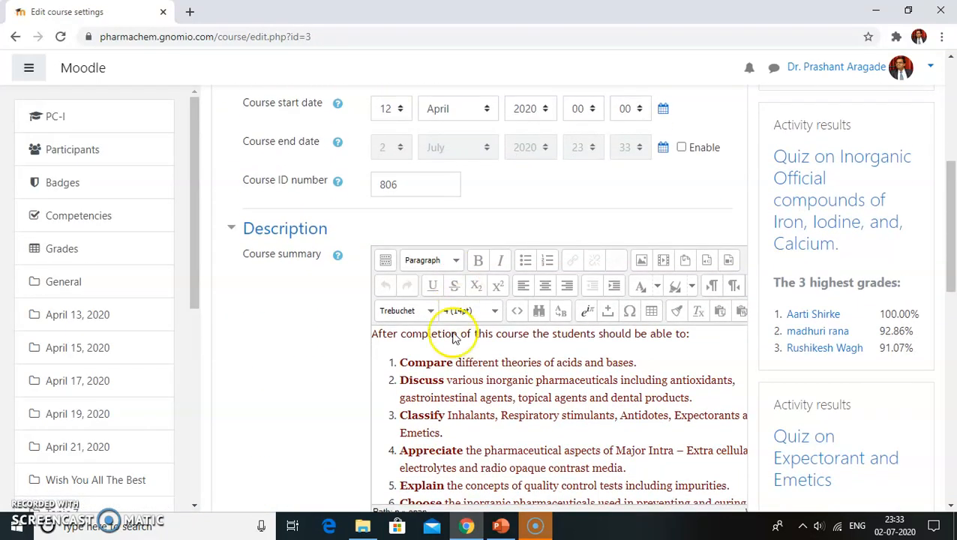
pyautogui.scroll(-1, 480, 375)
pyautogui.scroll(1, 480, 375)
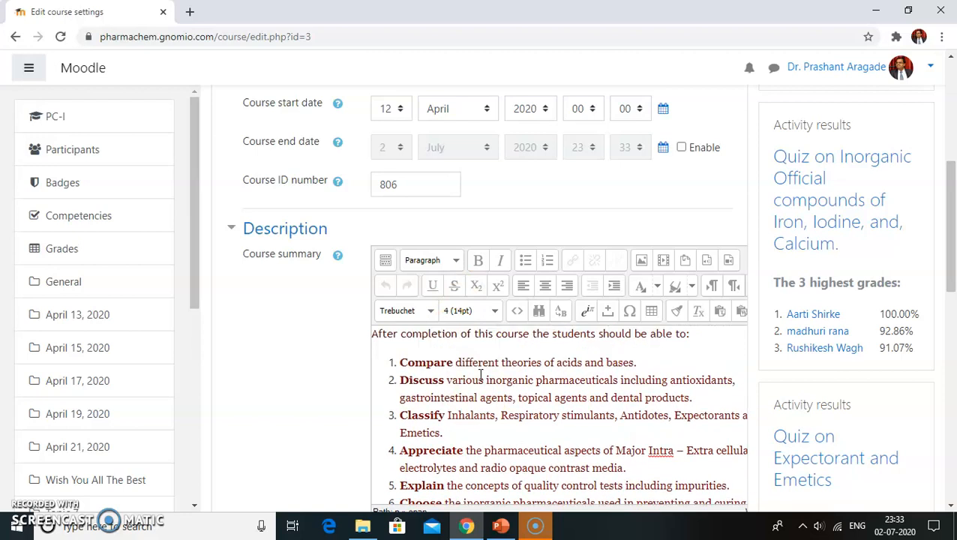
pyautogui.scroll(1, 481, 377)
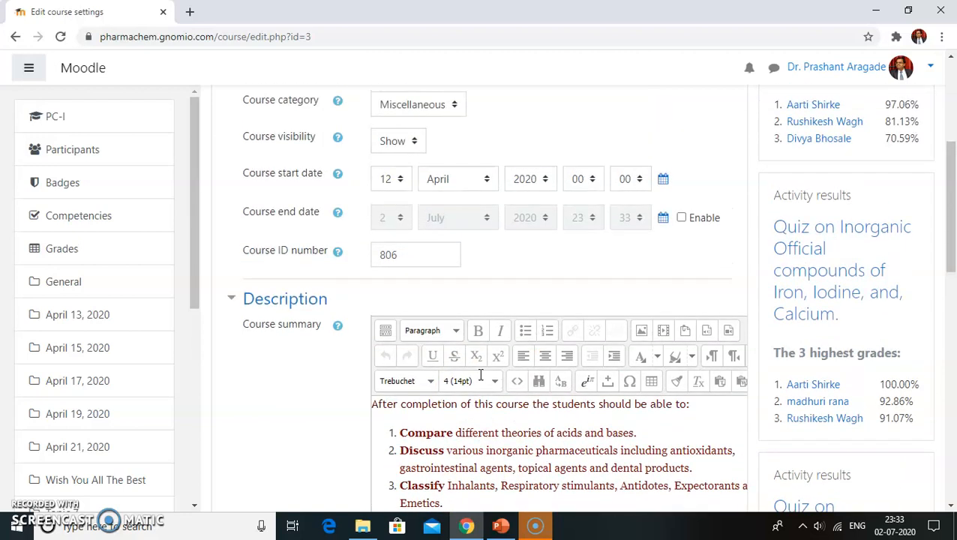
pyautogui.click(29, 68)
pyautogui.scroll(-1, 371, 322)
pyautogui.scroll(-1, 363, 346)
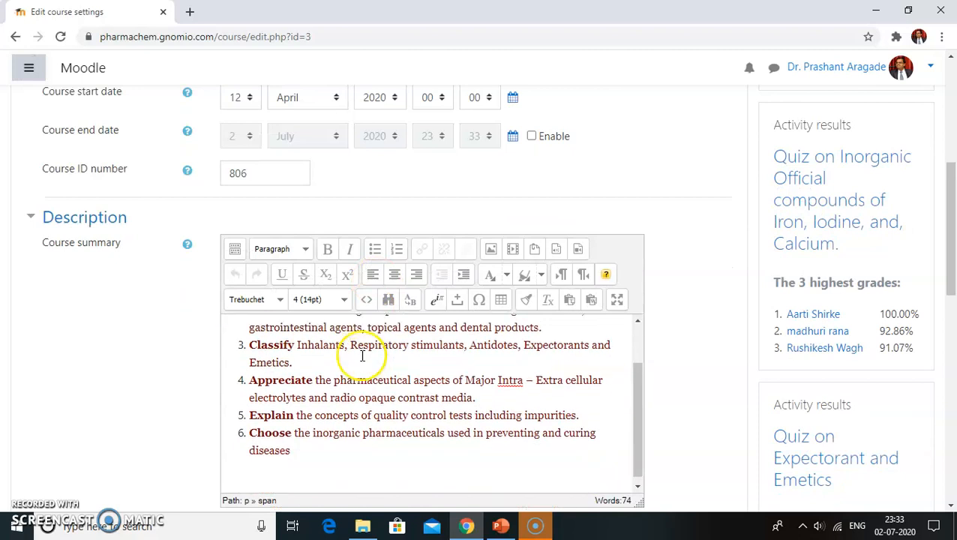
pyautogui.scroll(1, 348, 386)
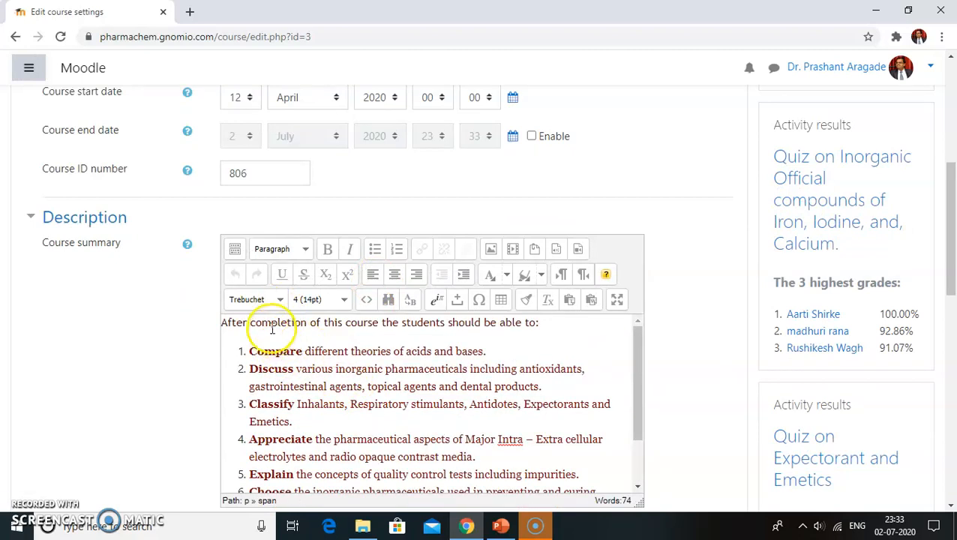
# Step: Look through the font families offered for the course summary text
pyautogui.click(281, 299)
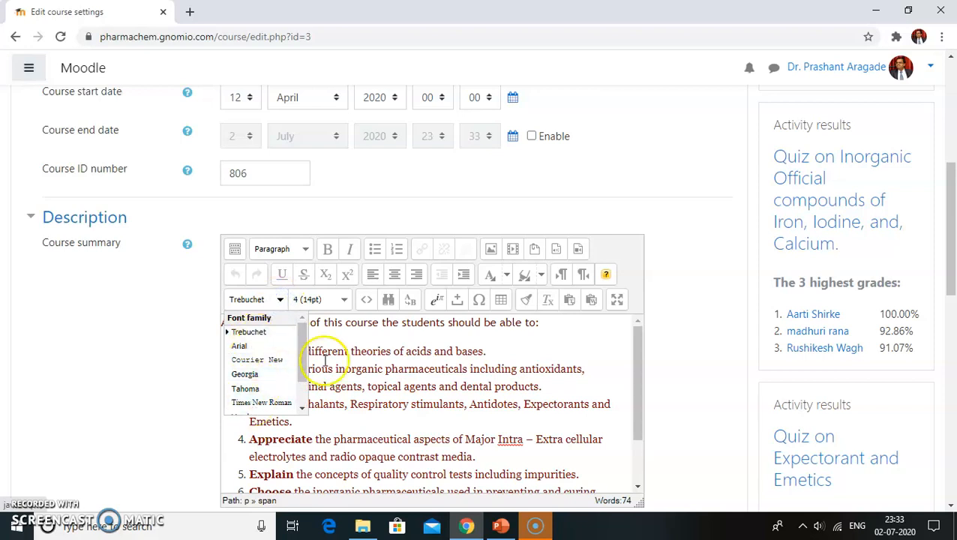
pyautogui.moveTo(303, 369); pyautogui.dragTo(312, 342)
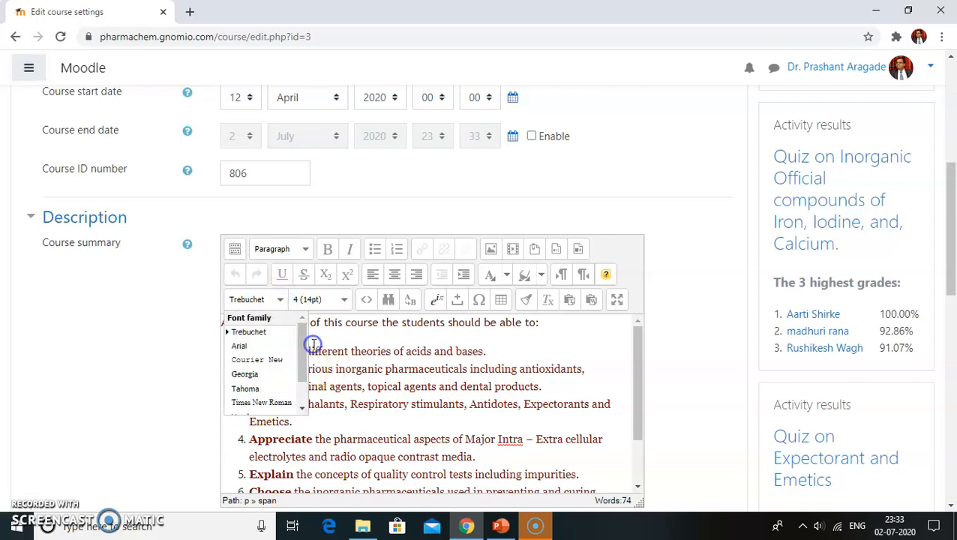
pyautogui.click(353, 349)
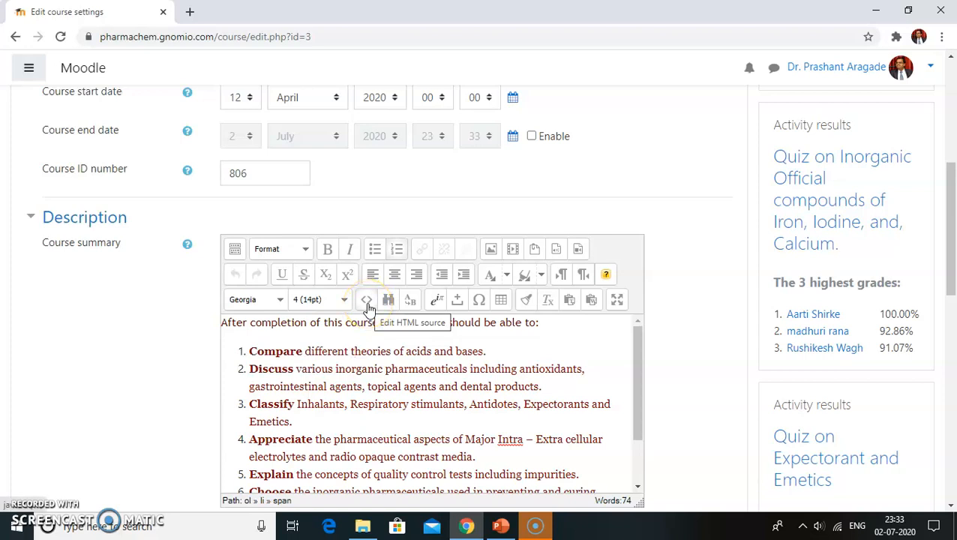
# Step: In the course summary's HTML source, replace the introductory sentence's whole font-family value with candara
pyautogui.click(367, 300)
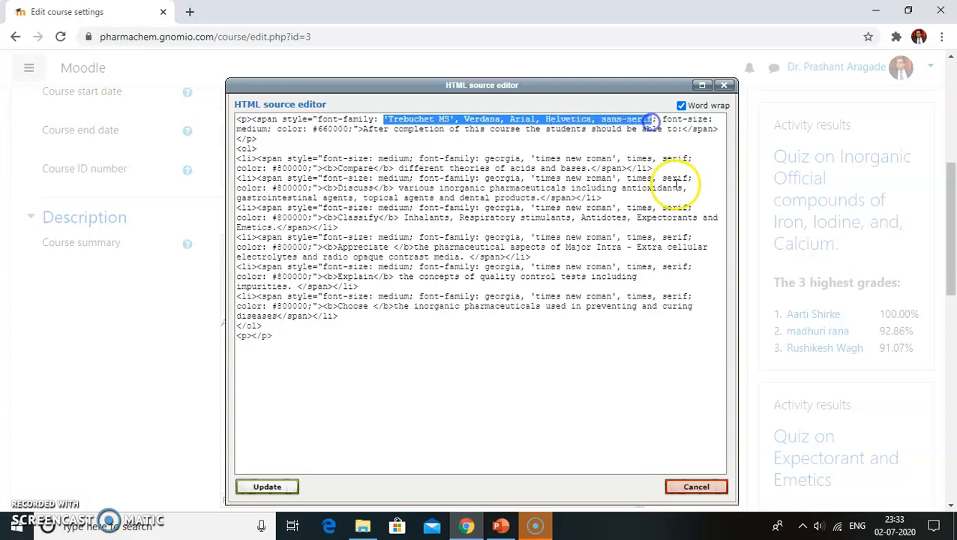
pyautogui.press('Delete')
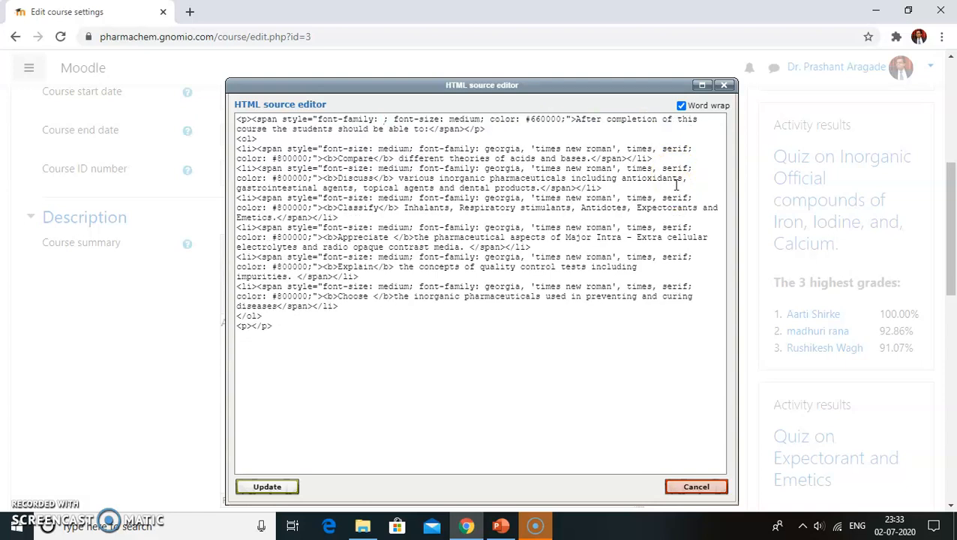
pyautogui.write('c')
pyautogui.write('anda')
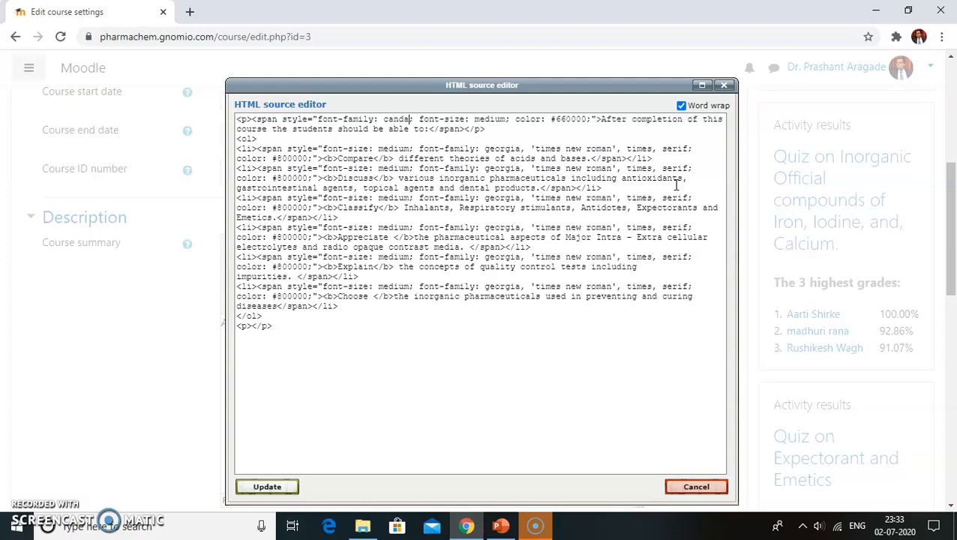
pyautogui.write('ra')
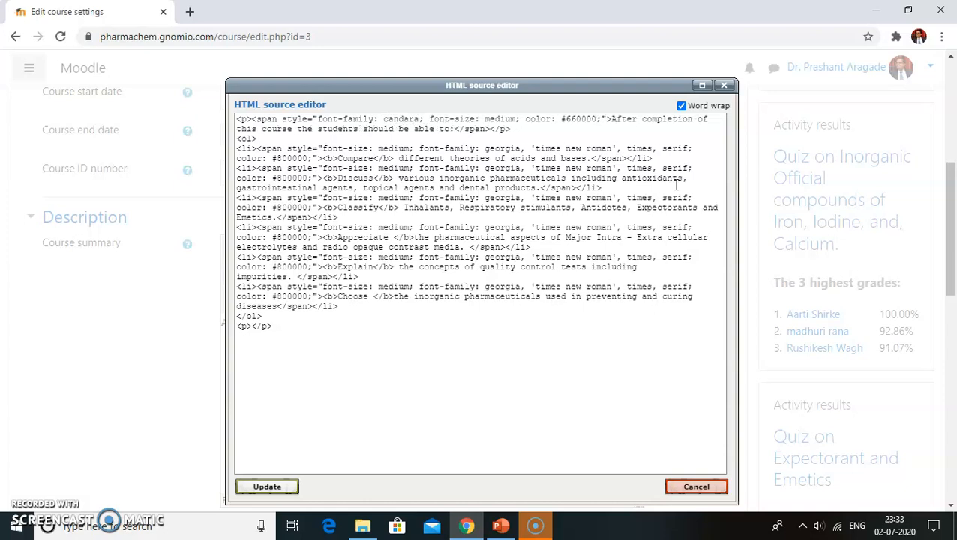
# Step: Apply the HTML source change, and format the course summary's introductory sentence in black (#000000) at size 5 (18pt)
pyautogui.click(269, 487)
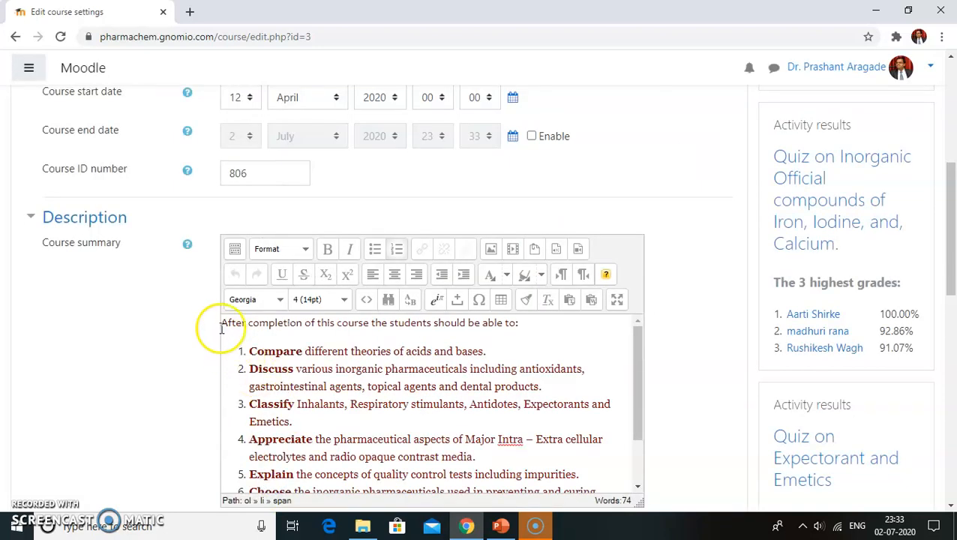
pyautogui.moveTo(222, 324); pyautogui.dragTo(536, 324)
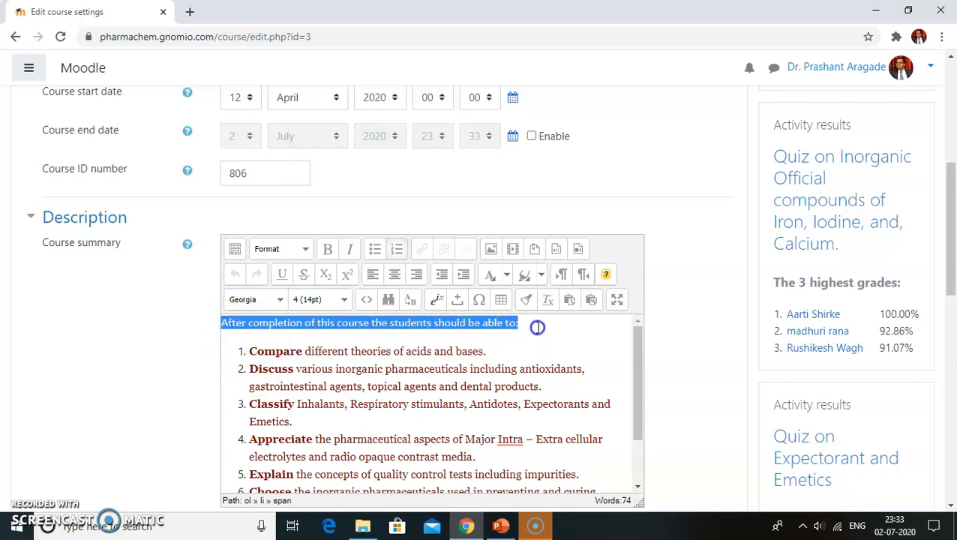
pyautogui.click(507, 276)
pyautogui.click(486, 296)
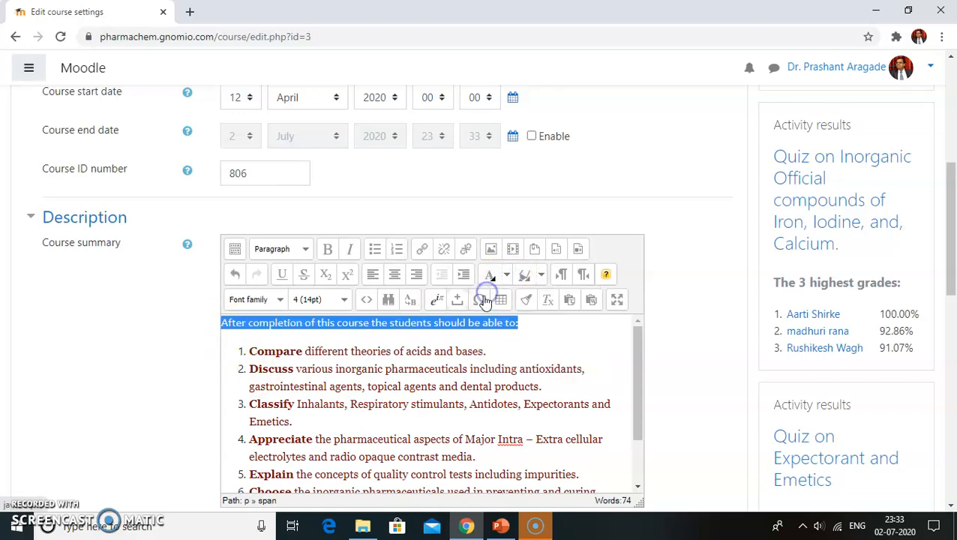
pyautogui.click(343, 299)
pyautogui.click(324, 400)
pyautogui.click(339, 401)
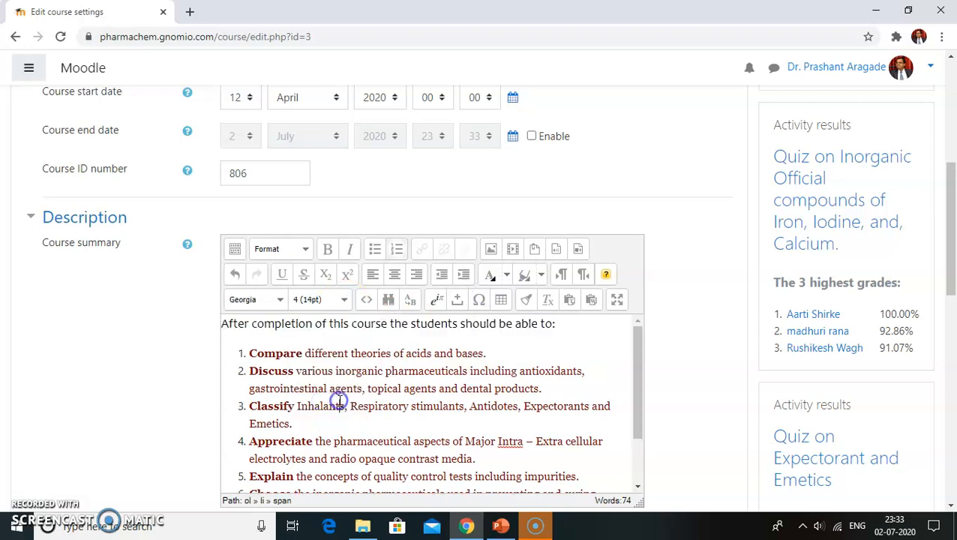
# Step: Inspect the introductory sentence's font, size and color values in the HTML source, and close it without changes
pyautogui.click(367, 300)
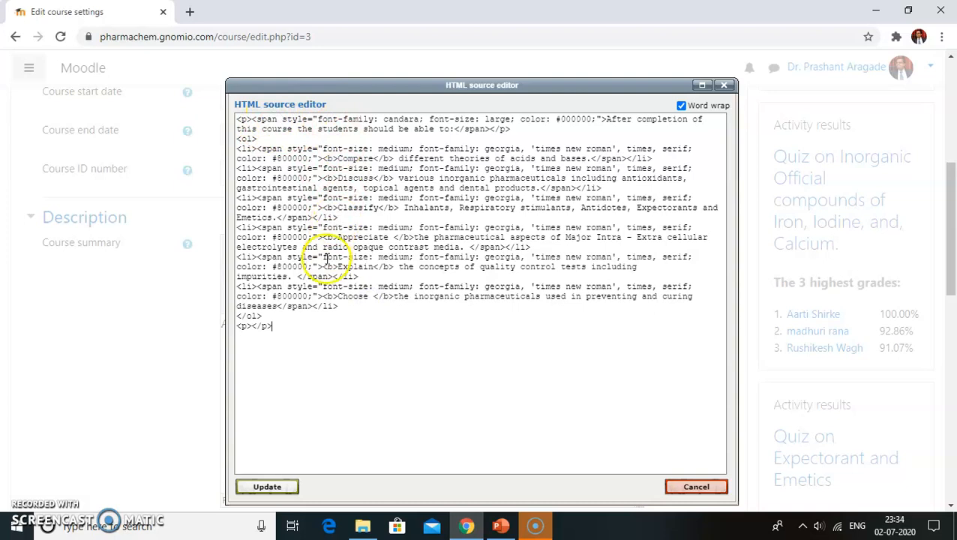
pyautogui.click(300, 321)
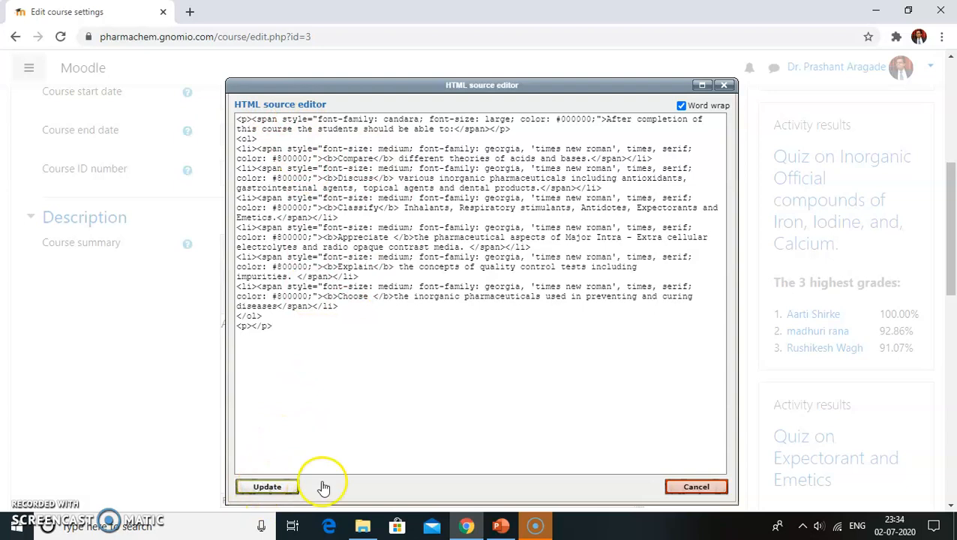
pyautogui.click(693, 486)
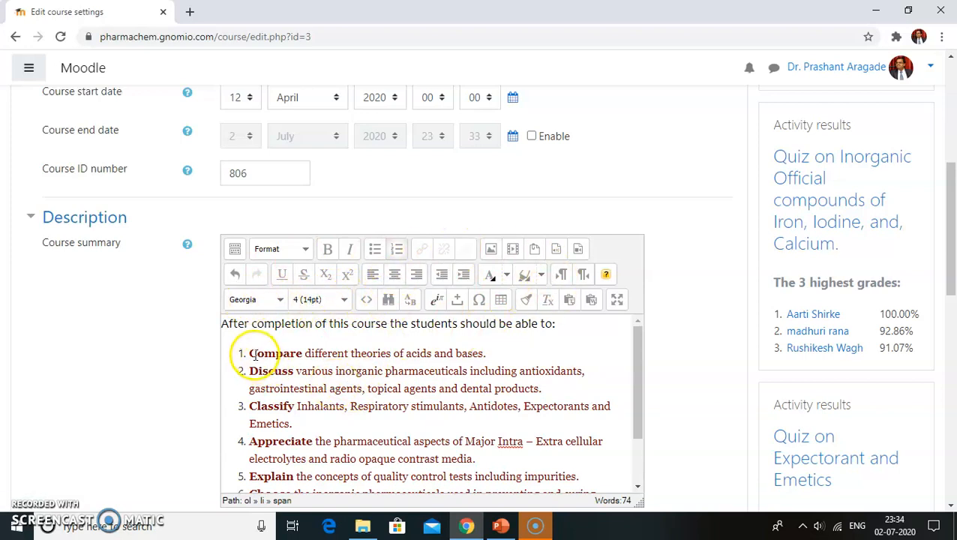
pyautogui.moveTo(254, 355); pyautogui.dragTo(457, 458)
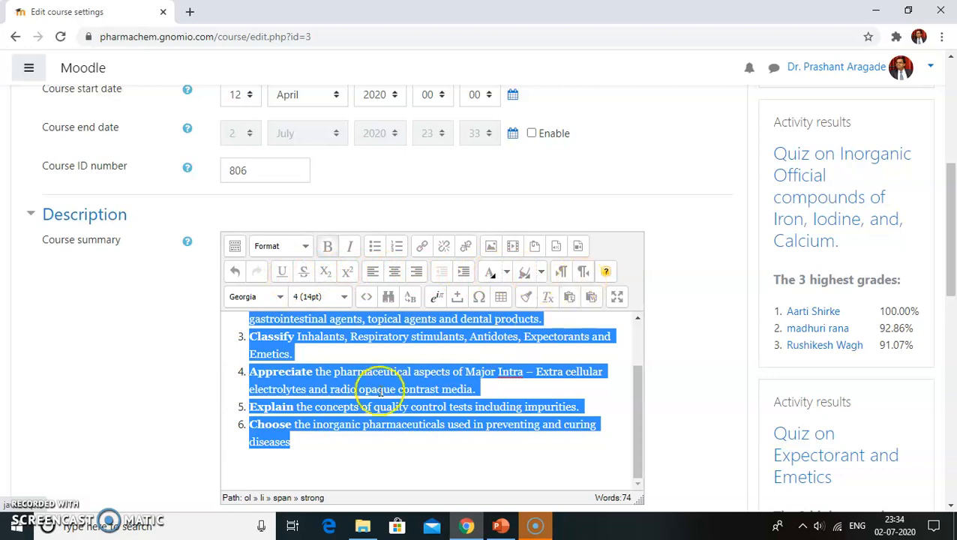
pyautogui.click(337, 436)
pyautogui.scroll(2, 330, 420)
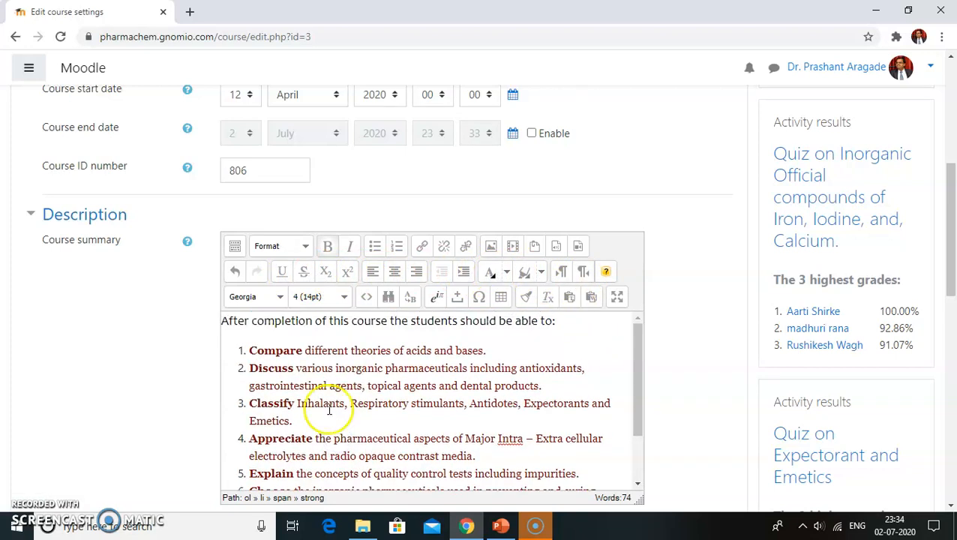
pyautogui.scroll(1, 328, 409)
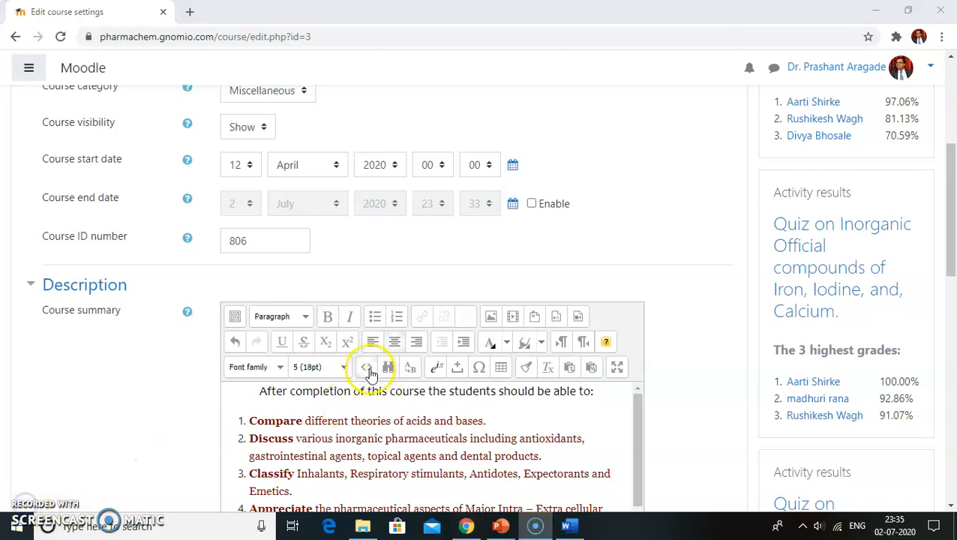
# Step: In the HTML source, change the introductory paragraph's text-align value from center to justify and apply the update
pyautogui.click(367, 368)
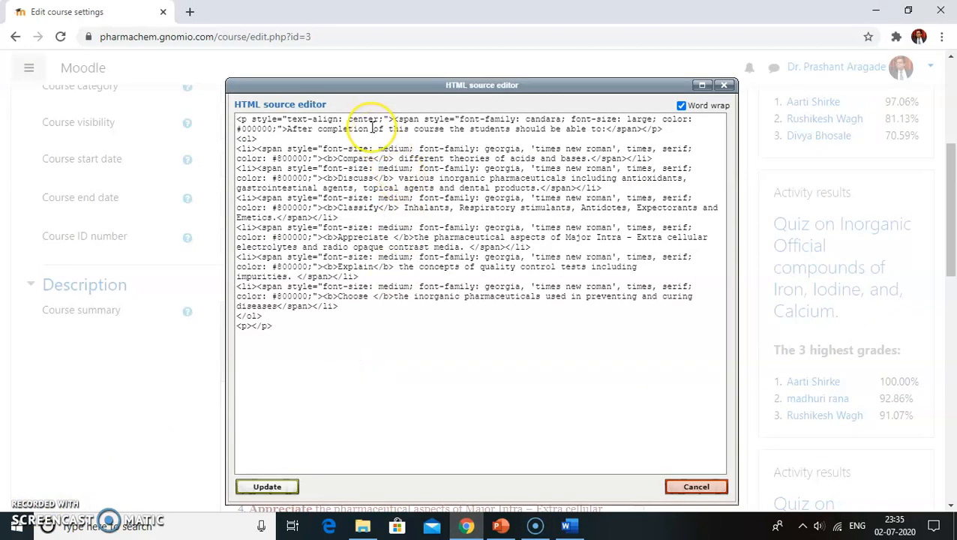
pyautogui.hotkey('ctrl', '+')
pyautogui.hotkey('ctrl', '+')
pyautogui.hotkey('ctrl', '+')
pyautogui.hotkey('ctrl', '+')
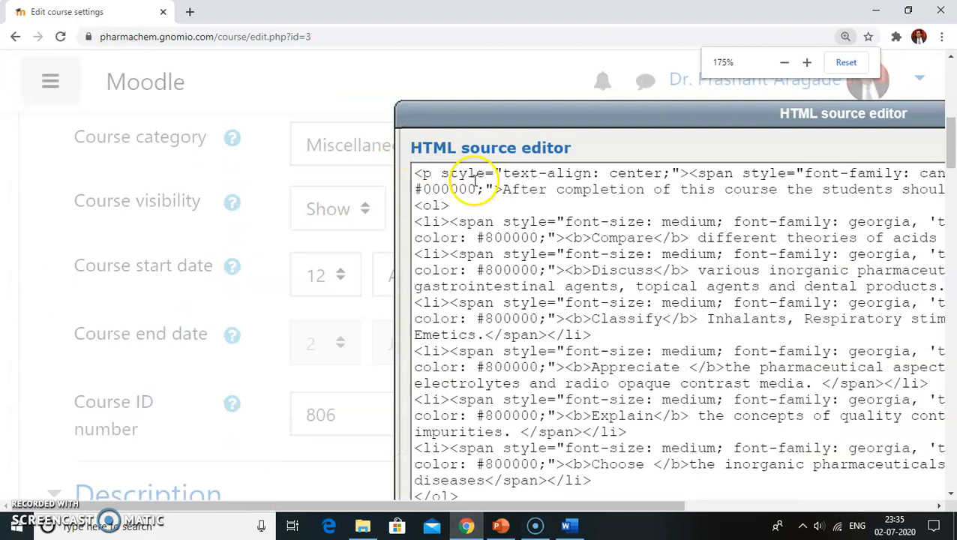
pyautogui.moveTo(569, 116); pyautogui.dragTo(363, 99)
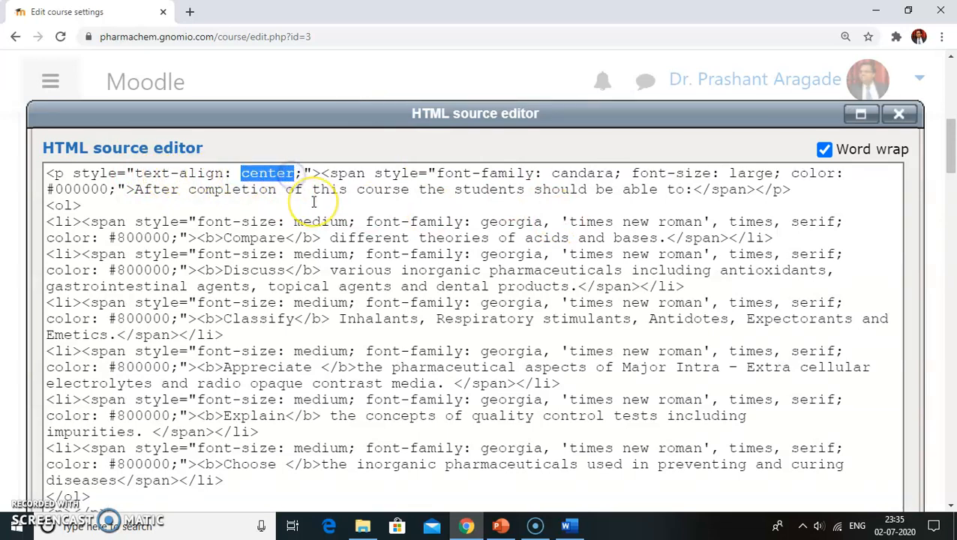
pyautogui.write('justify')
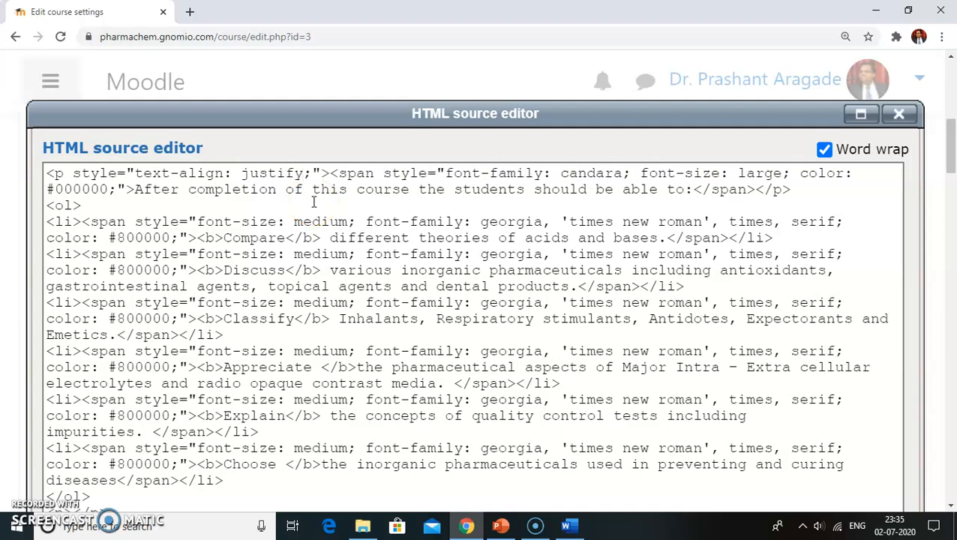
pyautogui.scroll(-10, 281, 243)
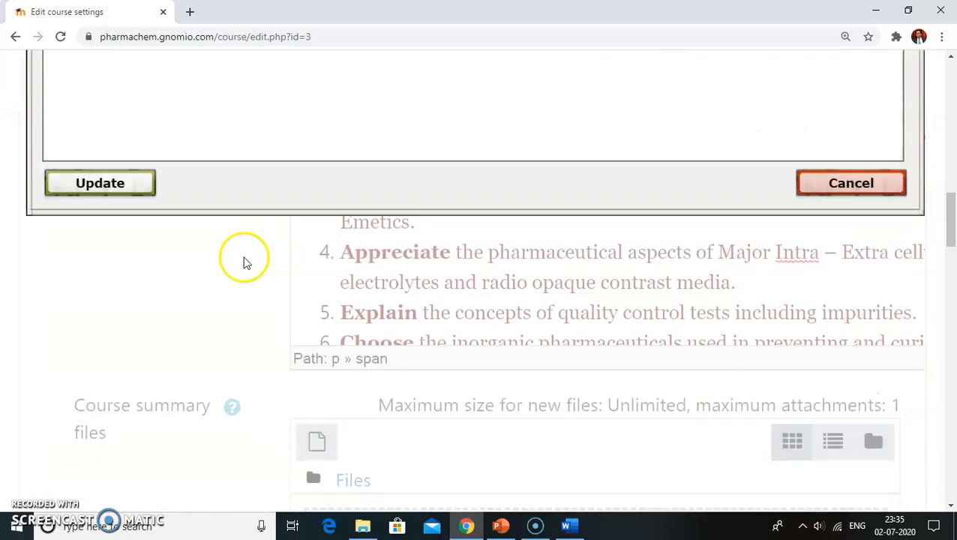
pyautogui.click(113, 186)
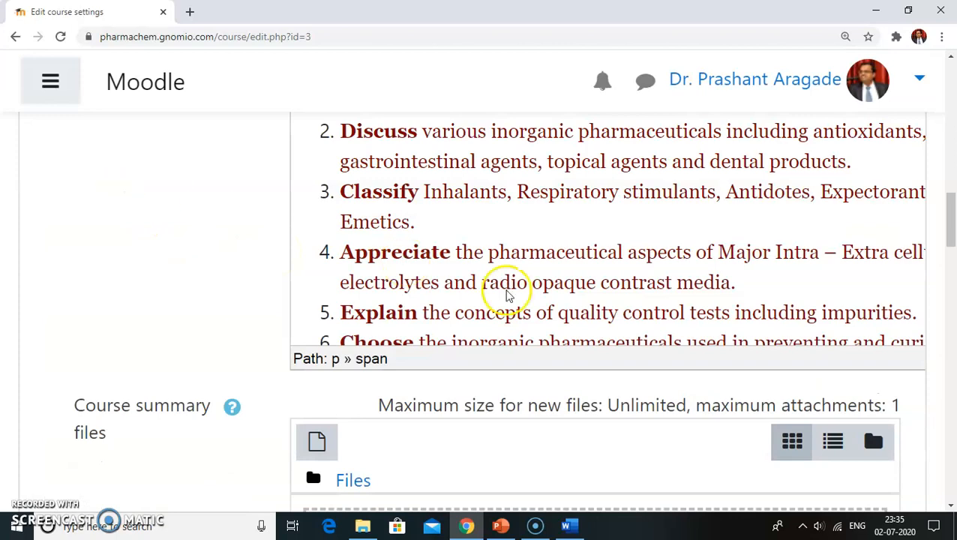
# Step: Left-align all numbered list items in the course summary
pyautogui.hotkey('ctrl', '0')
pyautogui.hotkey('ctrl', '-')
pyautogui.hotkey('ctrl', '-')
pyautogui.scroll(5, 442, 263)
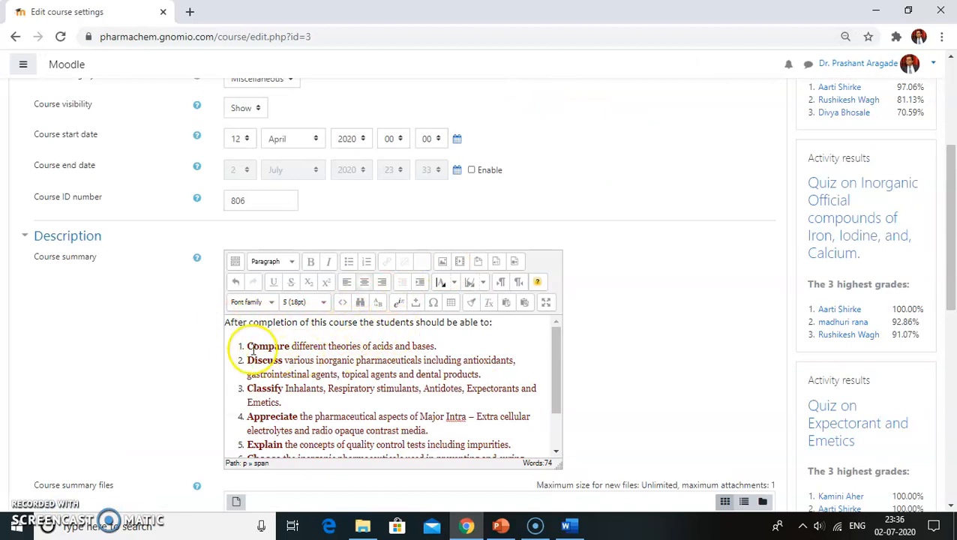
pyautogui.moveTo(247, 347); pyautogui.dragTo(455, 443)
pyautogui.click(347, 284)
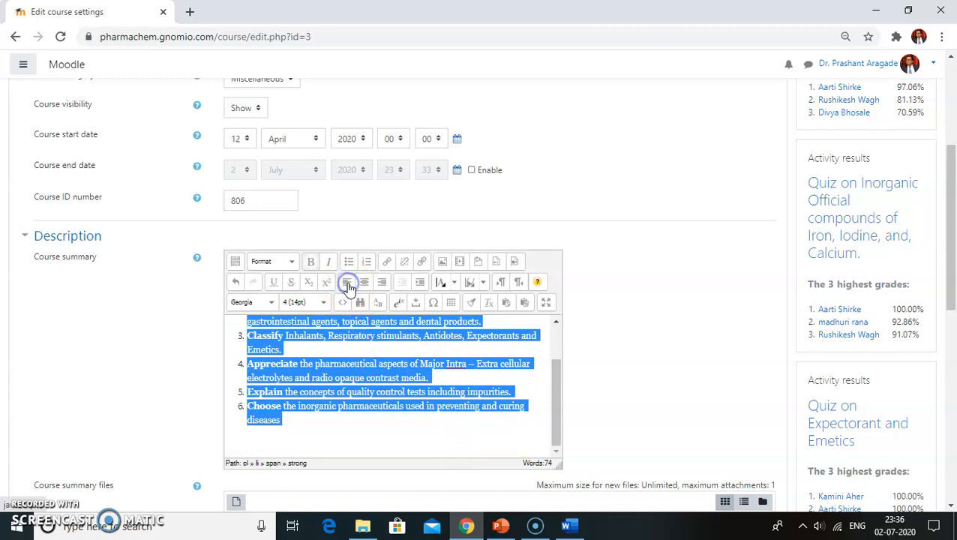
pyautogui.click(342, 425)
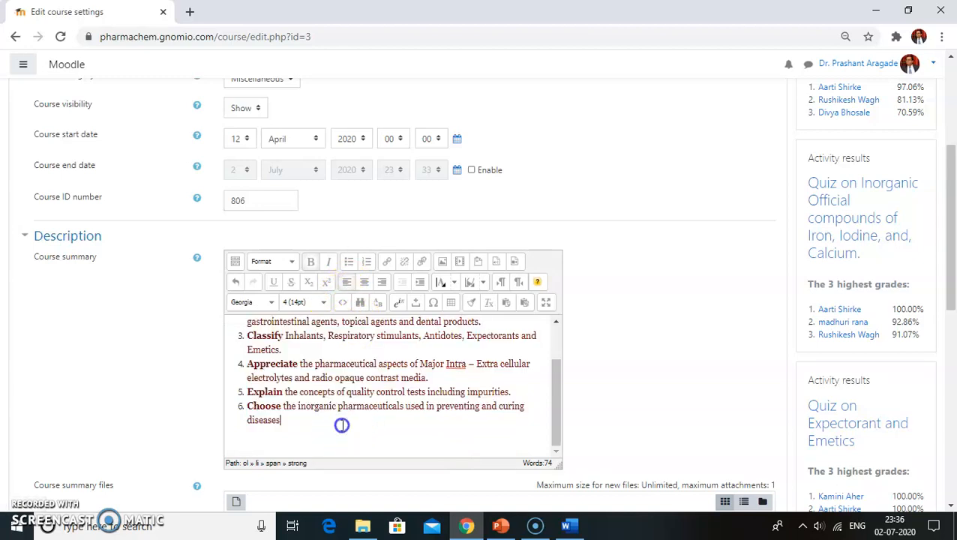
# Step: In the HTML source, replace the text-align value with justify for the Compare, Discuss and Classify list items
pyautogui.scroll(2, 336, 399)
pyautogui.click(342, 302)
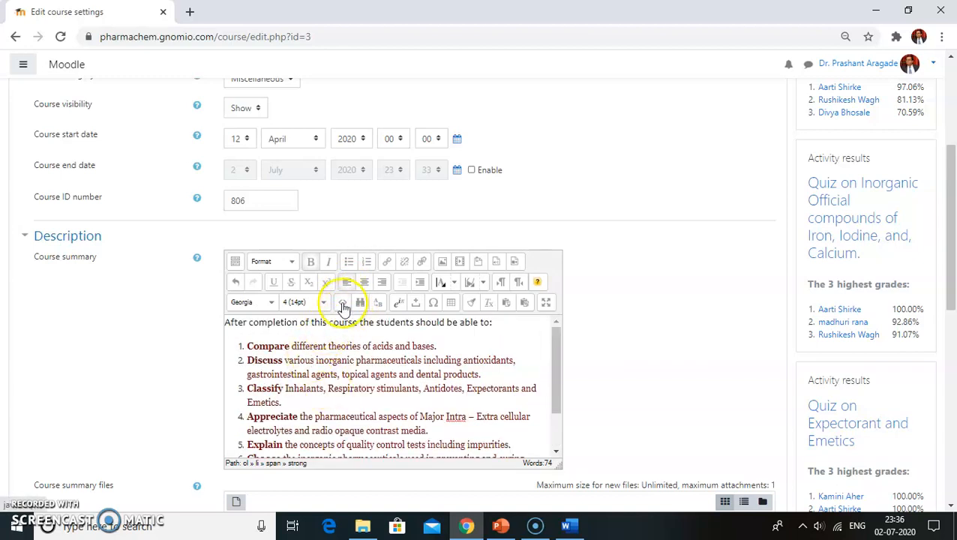
pyautogui.hotkey('ctrl', '+')
pyautogui.hotkey('ctrl', '+')
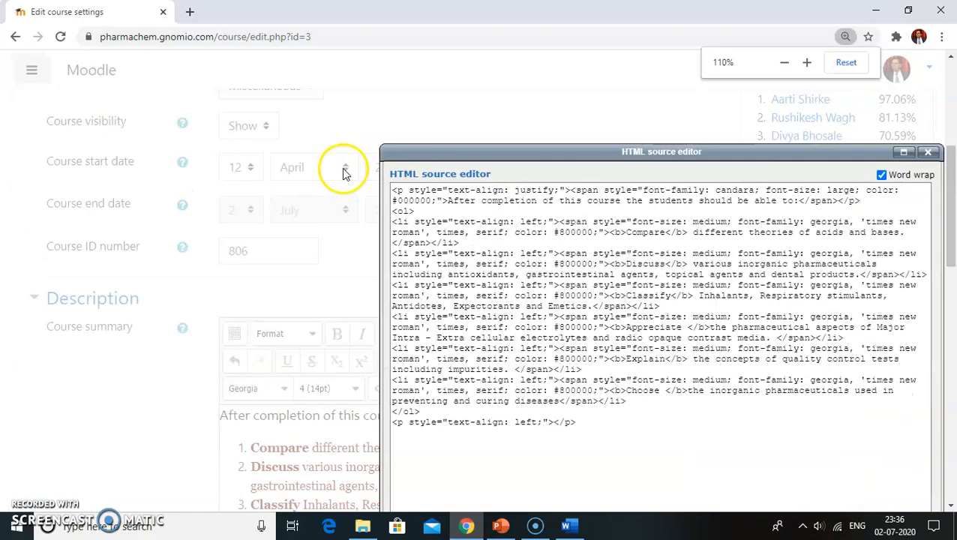
pyautogui.hotkey('ctrl', '-')
pyautogui.hotkey('ctrl', '+')
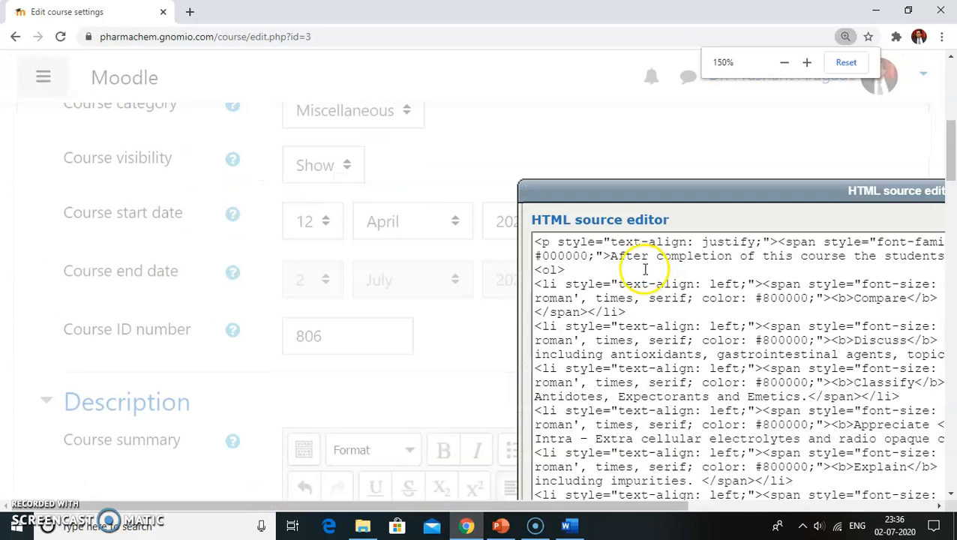
pyautogui.moveTo(657, 245); pyautogui.dragTo(757, 242)
pyautogui.hotkey('ctrl', 'c')
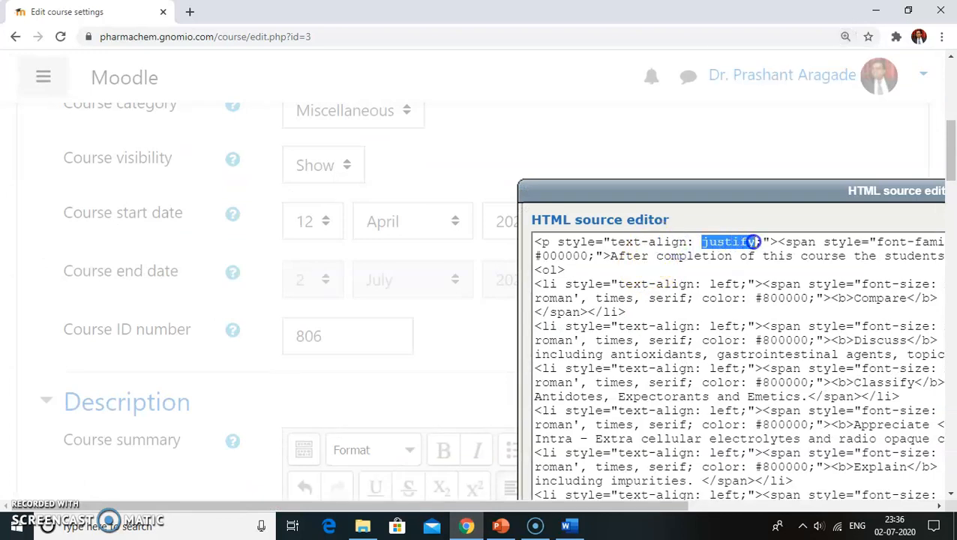
pyautogui.doubleClick(729, 285)
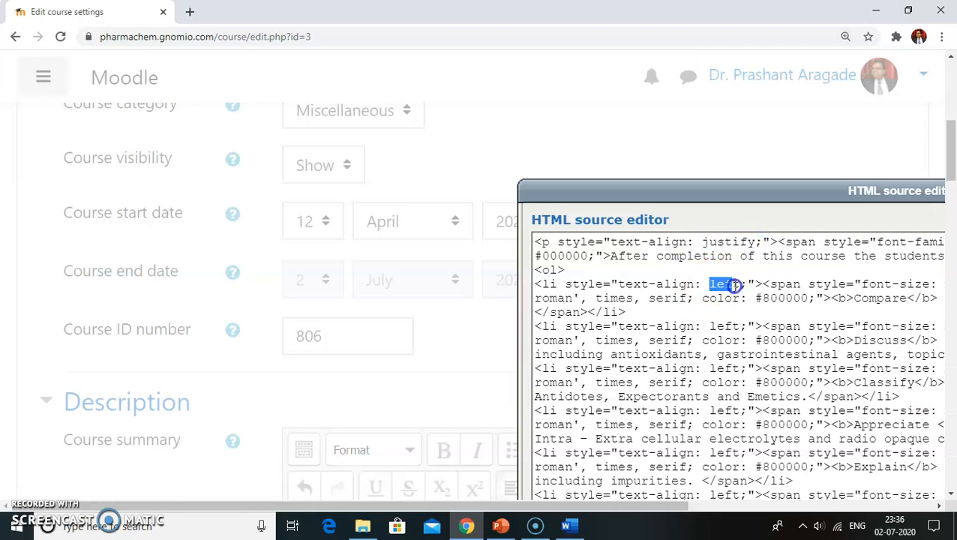
pyautogui.hotkey('ctrl', 'v')
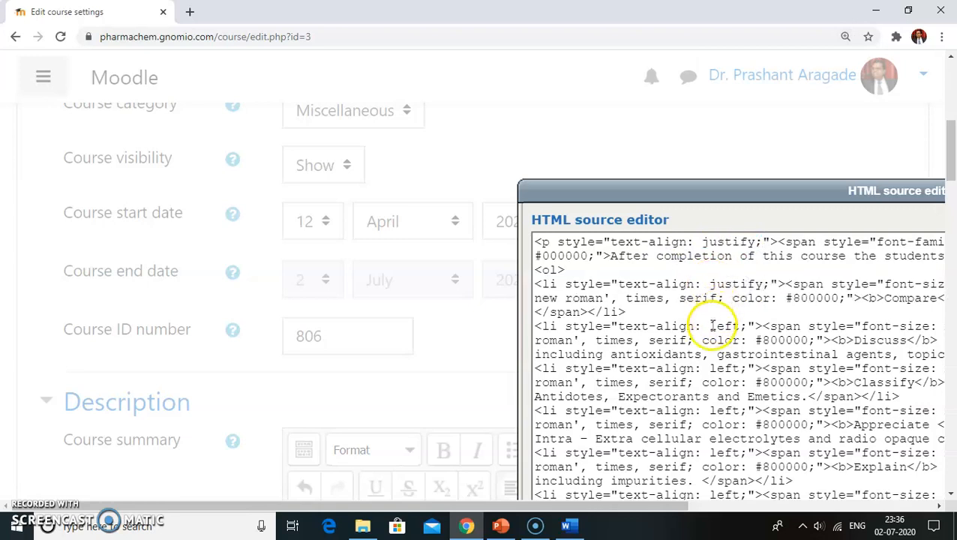
pyautogui.hotkey('ctrl', 'v')
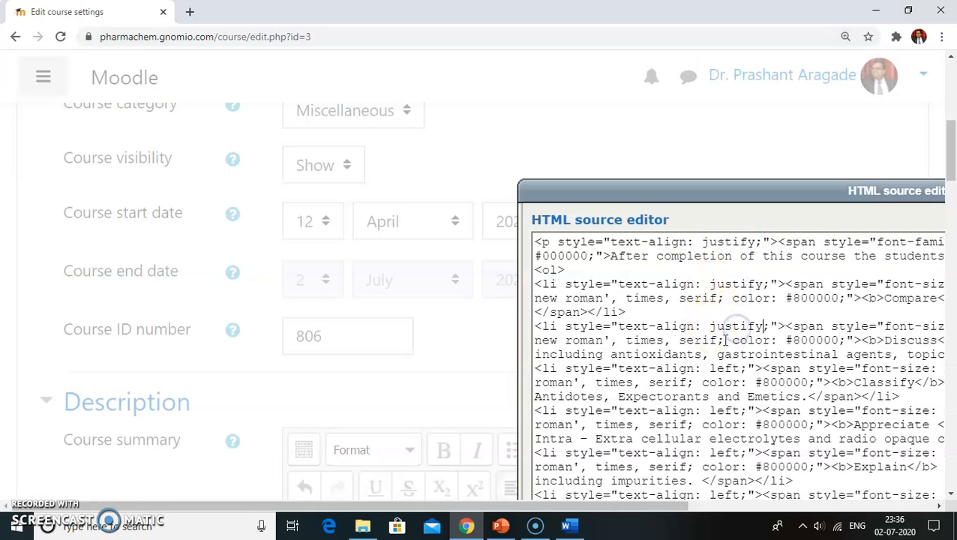
pyautogui.moveTo(718, 370); pyautogui.dragTo(735, 369)
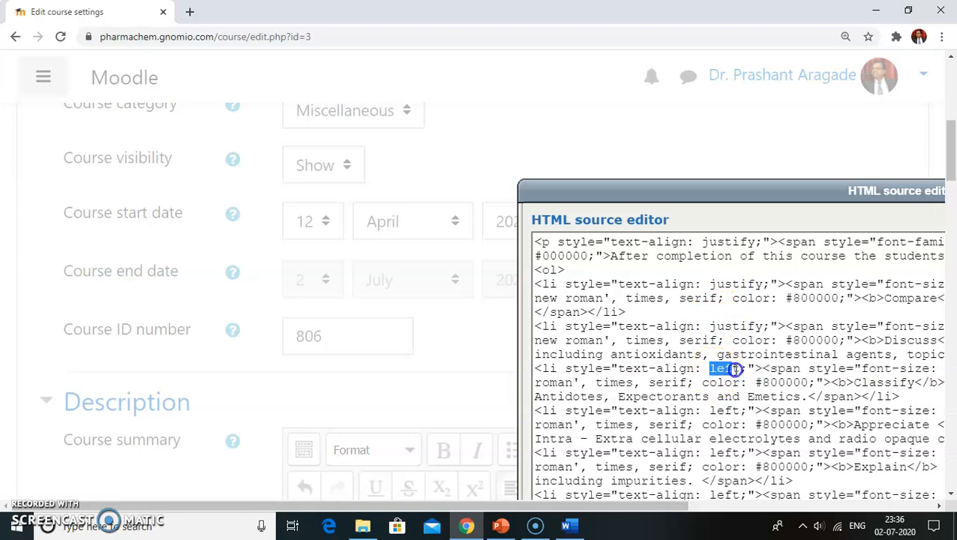
pyautogui.hotkey('ctrl', 'v')
# Step: Replace the text-align value with justify for the Appreciate, Explain and Choose list items in the source
pyautogui.scroll(-2, 727, 370)
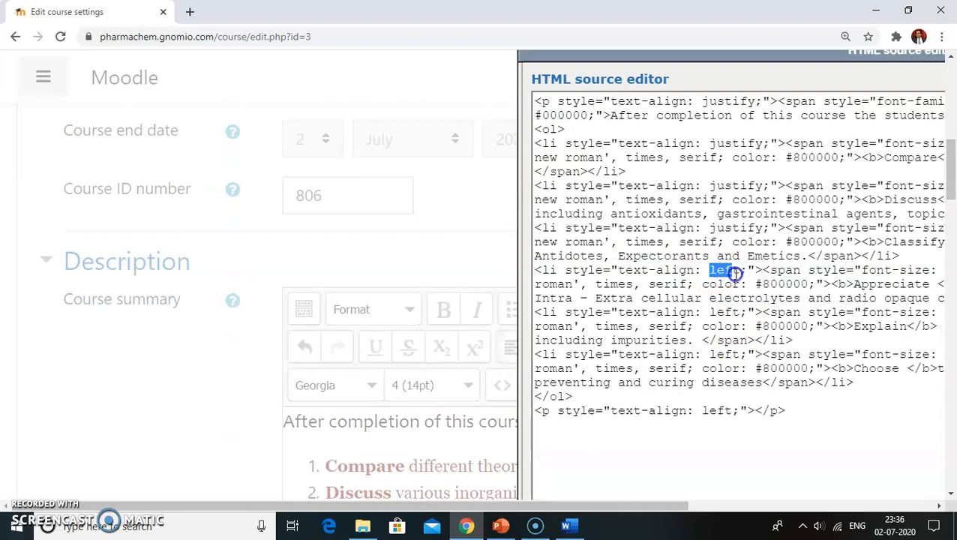
pyautogui.hotkey('ctrl', 'v')
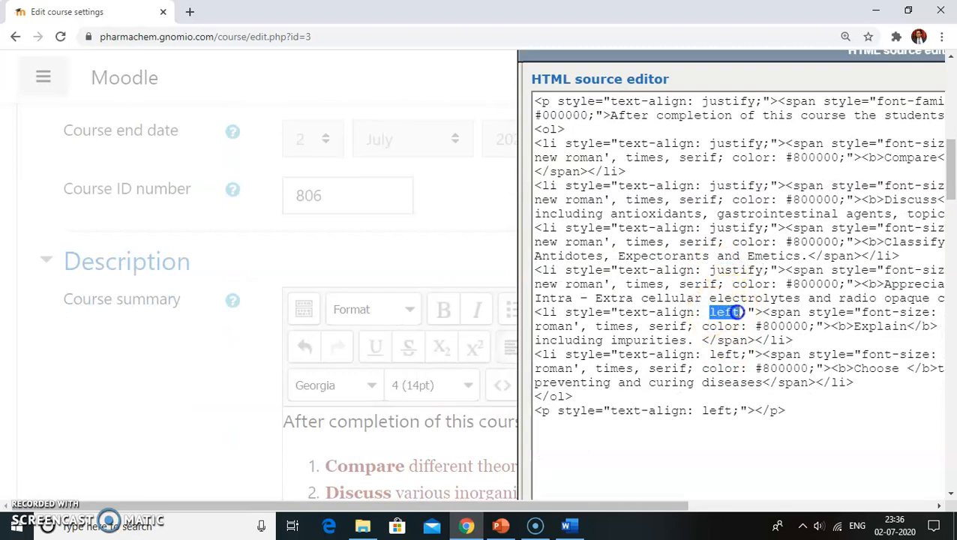
pyautogui.hotkey('ctrl', 'v')
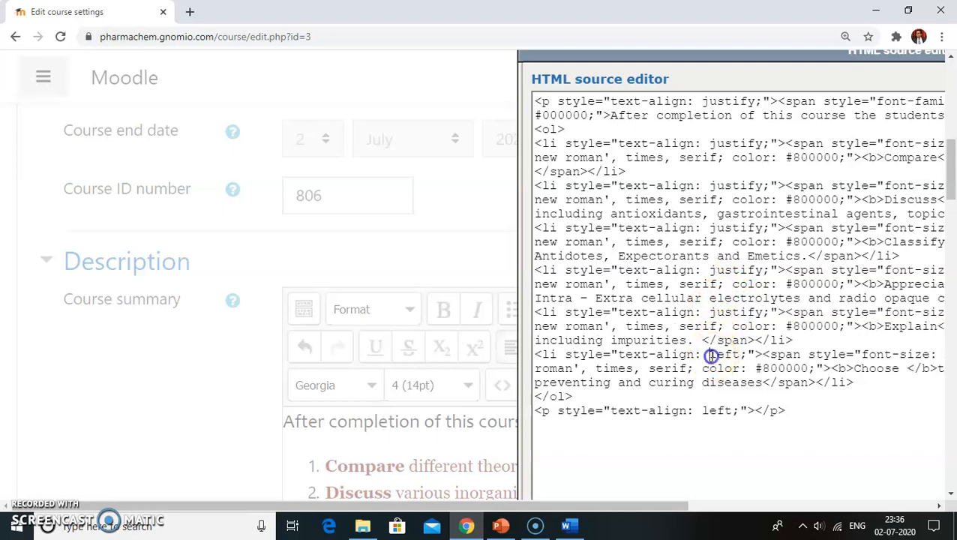
pyautogui.hotkey('ctrl', 'v')
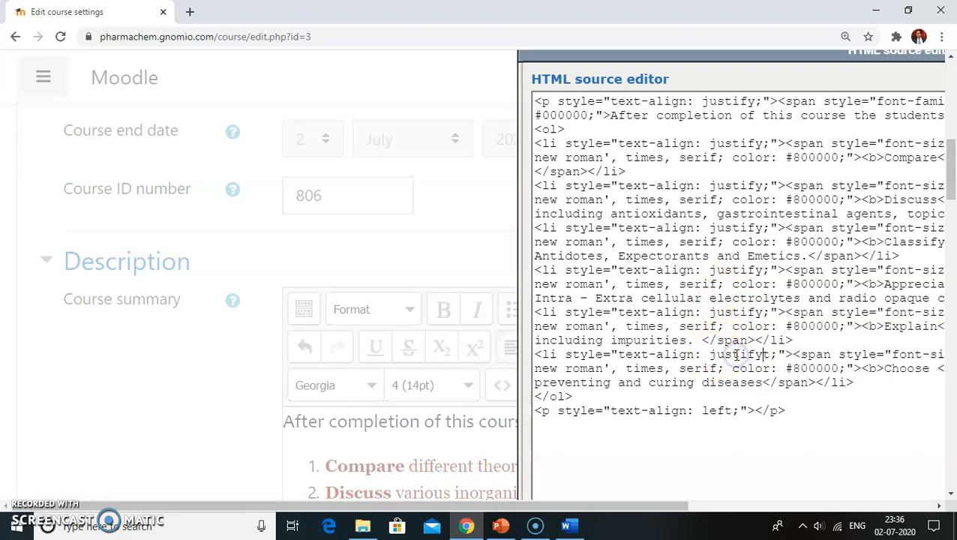
# Step: Set the closing empty paragraph's text-align value to justify and apply the source changes to the course summary
pyautogui.doubleClick(718, 411)
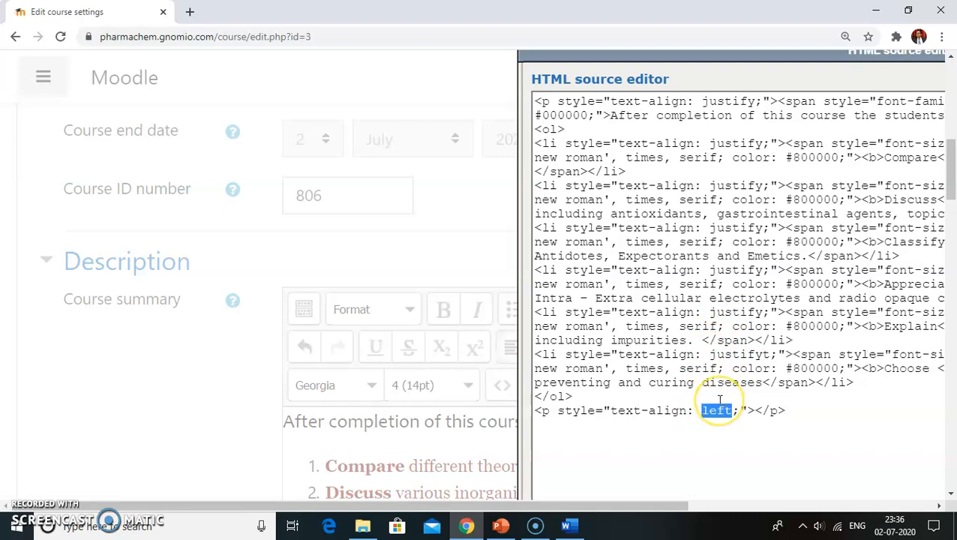
pyautogui.press('BackSpace')
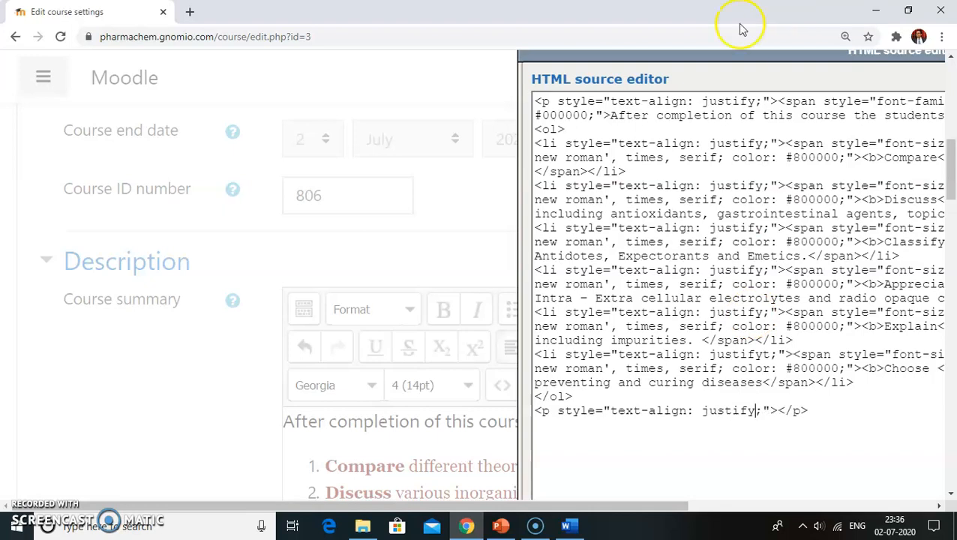
pyautogui.scroll(-4, 609, 320)
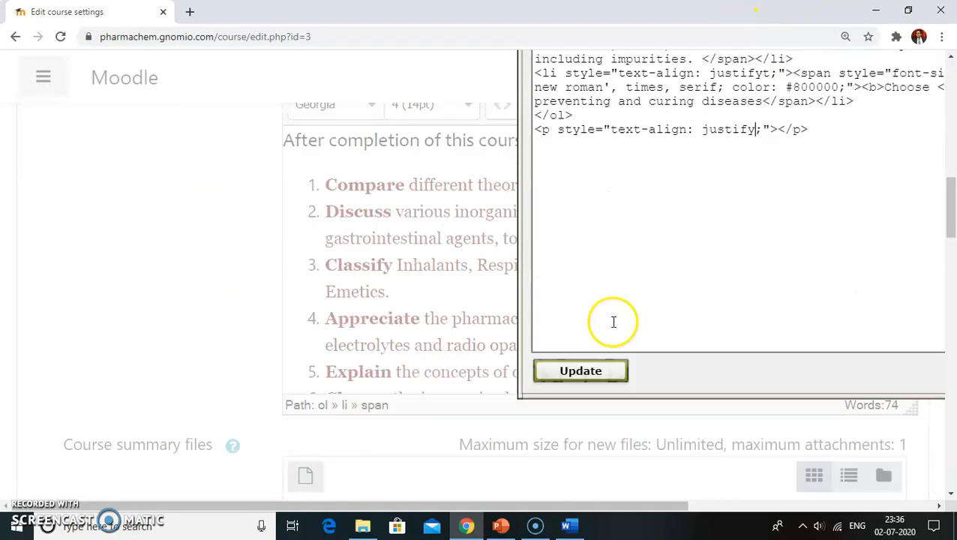
pyautogui.click(574, 375)
pyautogui.scroll(-5, 483, 373)
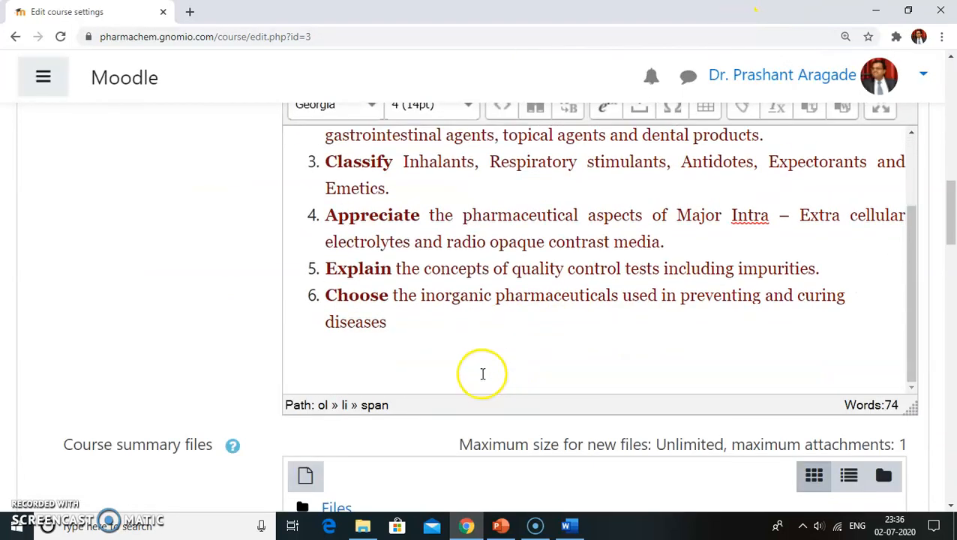
# Step: Save the course settings and display the Pharmaceutical Chemistry-I course
pyautogui.scroll(5, 483, 375)
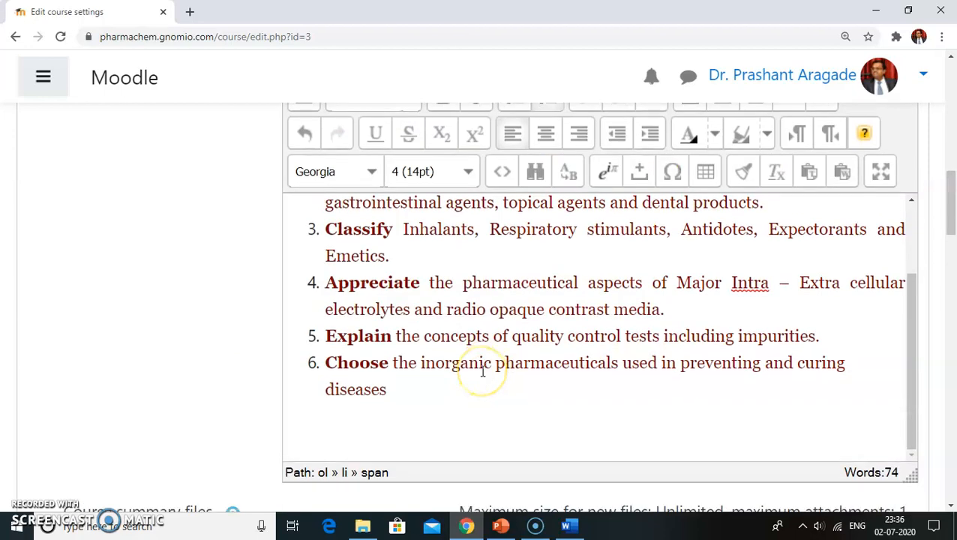
pyautogui.scroll(-10, 482, 371)
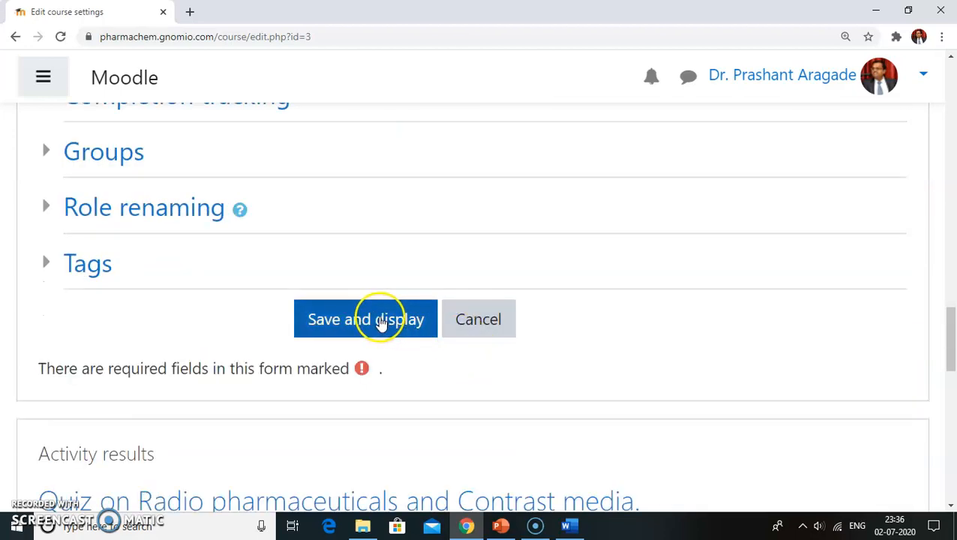
pyautogui.click(380, 321)
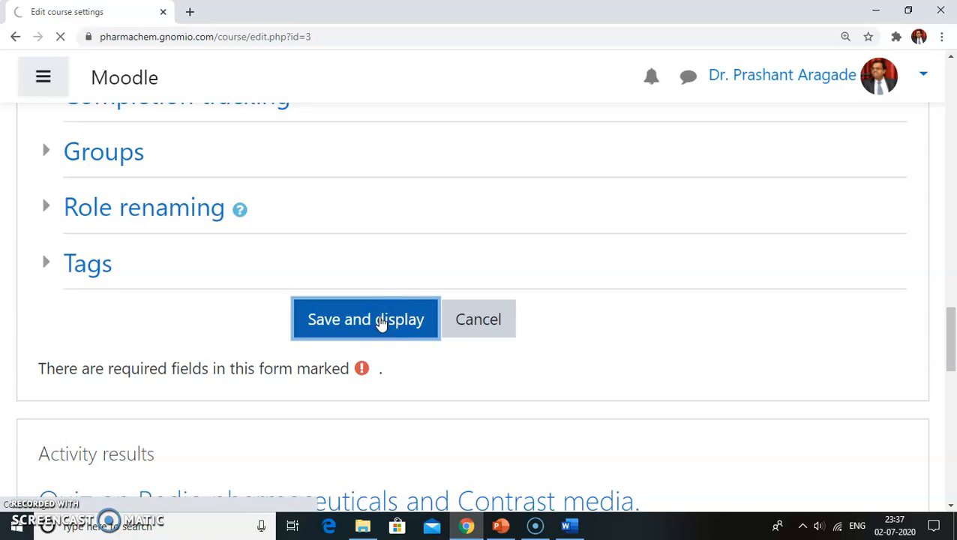
# Step: Open the site home page and examine the font and alignment of the Pharmaceutical Chemistry-I summary under Available courses
pyautogui.hotkey('ctrl', '-')
pyautogui.hotkey('ctrl', '-')
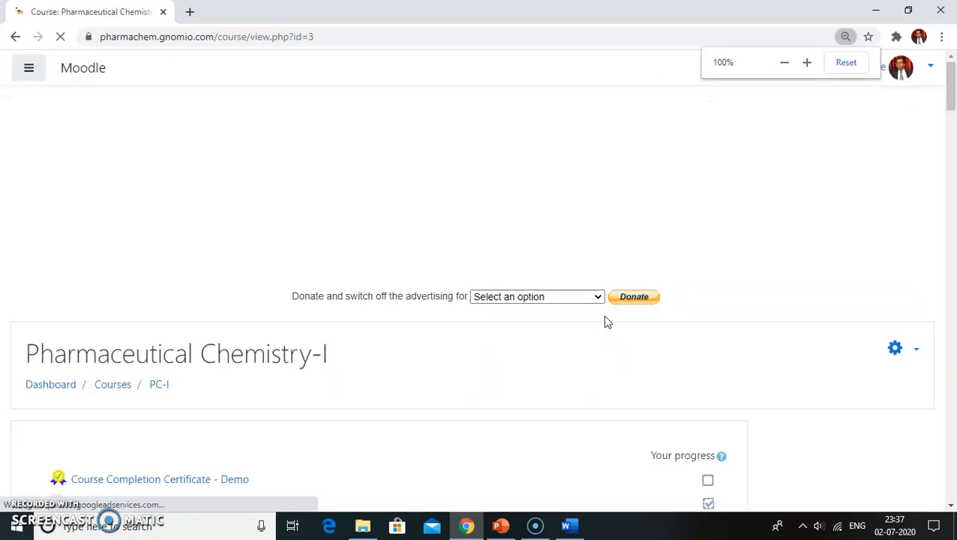
pyautogui.hotkey('ctrl', '+')
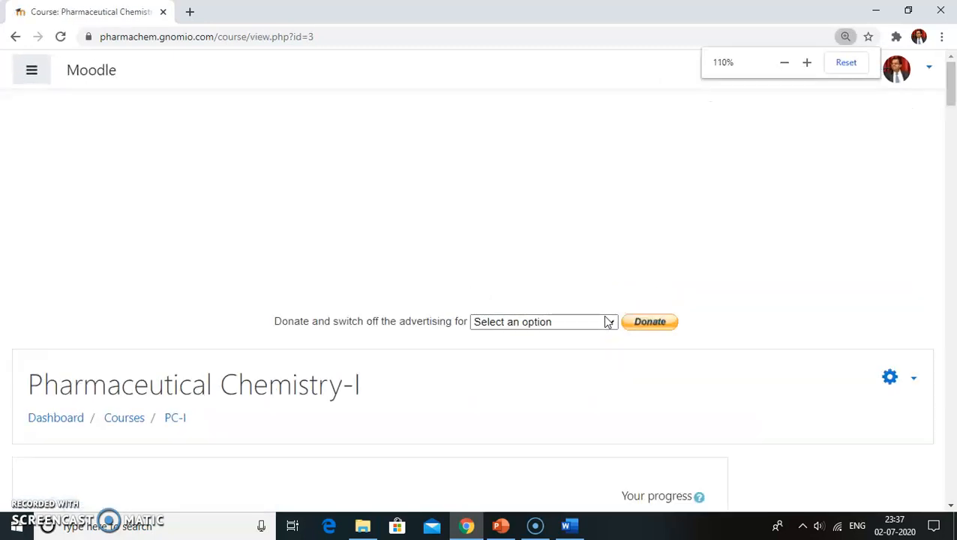
pyautogui.click(31, 72)
pyautogui.scroll(-10, 96, 299)
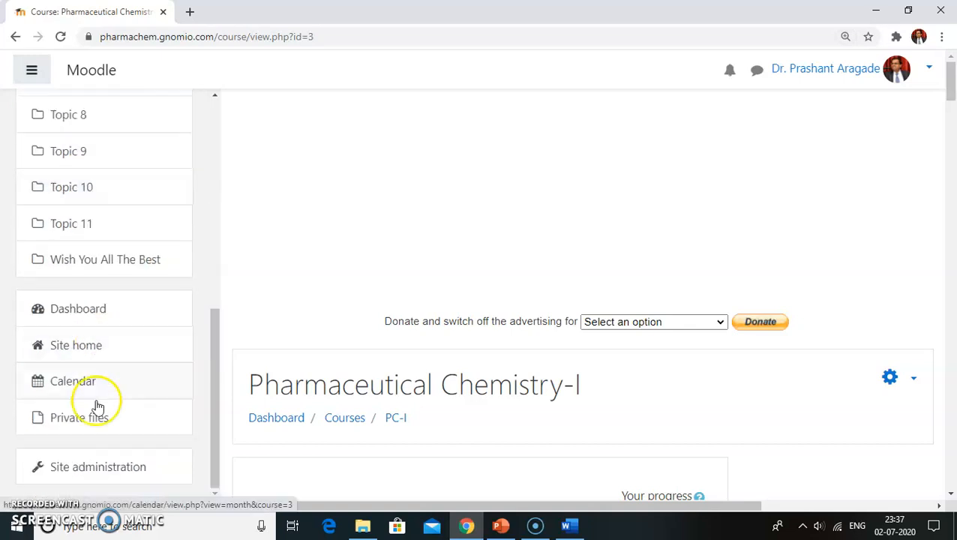
pyautogui.click(92, 349)
pyautogui.scroll(-4, 485, 310)
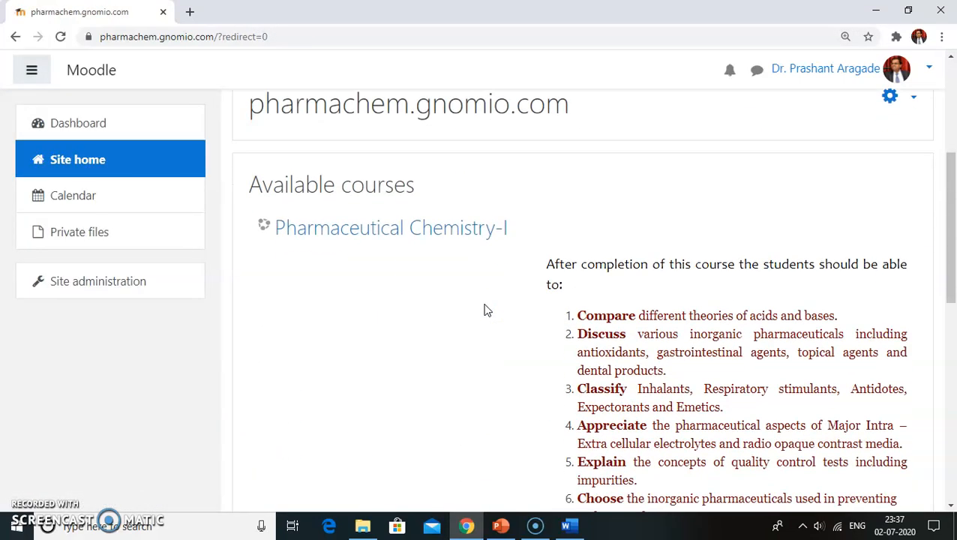
pyautogui.scroll(-1, 484, 310)
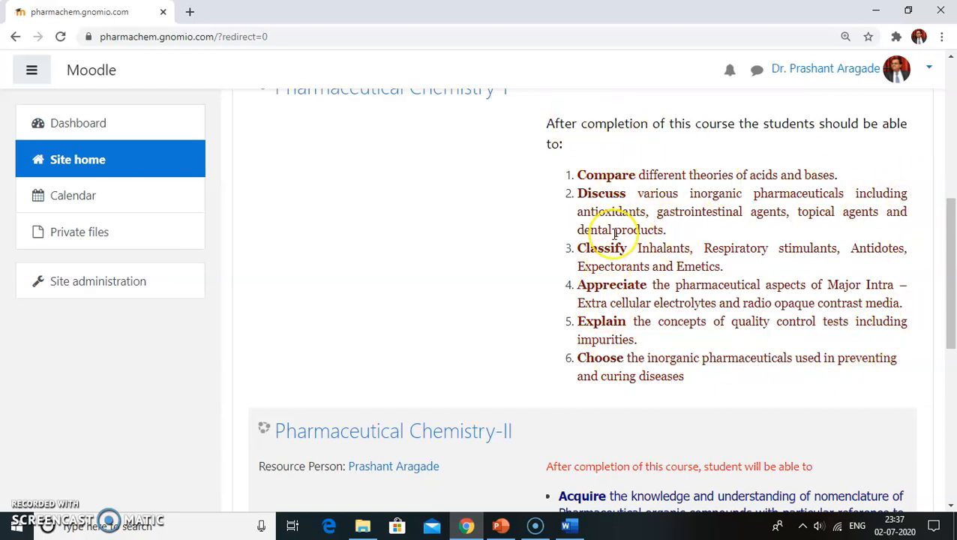
pyautogui.scroll(2, 622, 231)
pyautogui.scroll(2, 614, 234)
# Step: Open the Pharmaceutical Chemistry-I course and edit the settings of its INSTRUCTIONS forum at the description editor
pyautogui.click(374, 372)
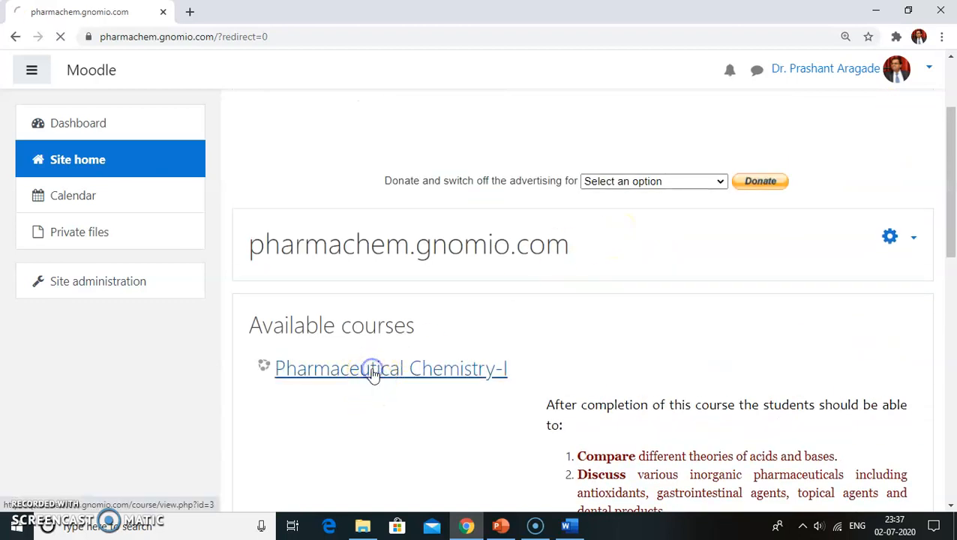
pyautogui.scroll(-5, 409, 342)
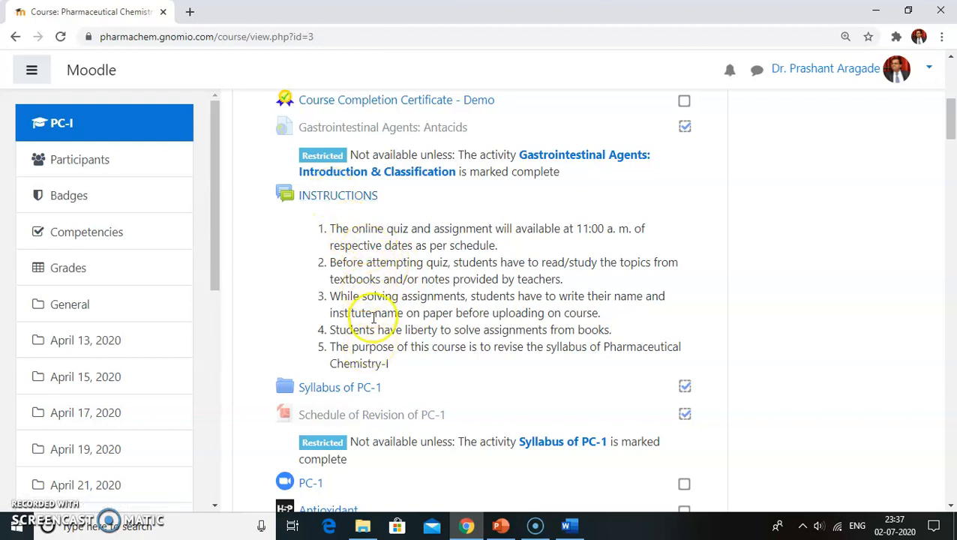
pyautogui.click(350, 201)
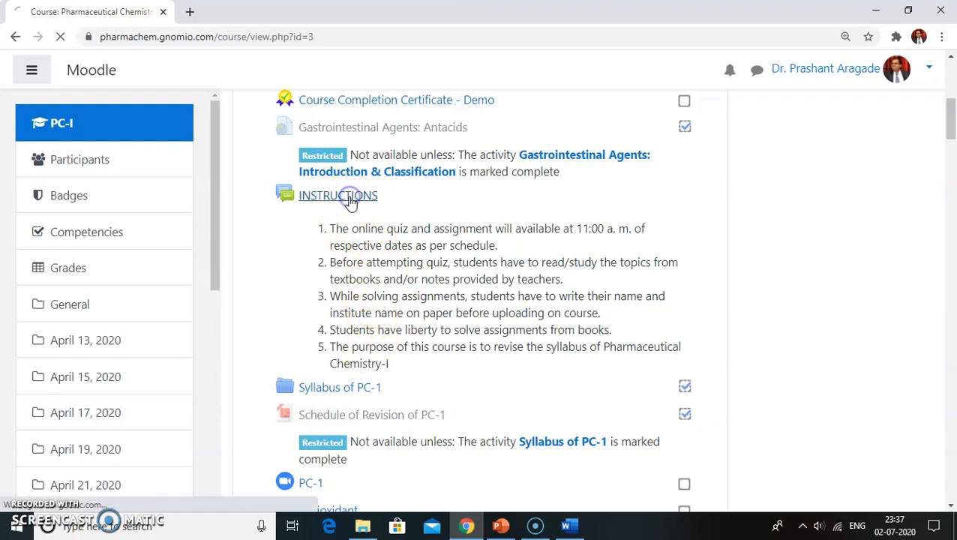
pyautogui.scroll(-2, 439, 307)
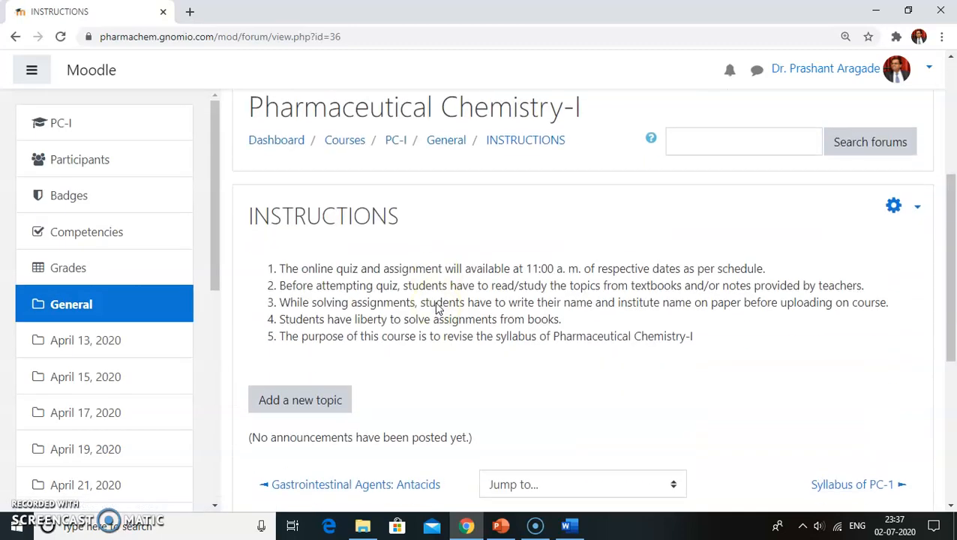
pyautogui.click(918, 205)
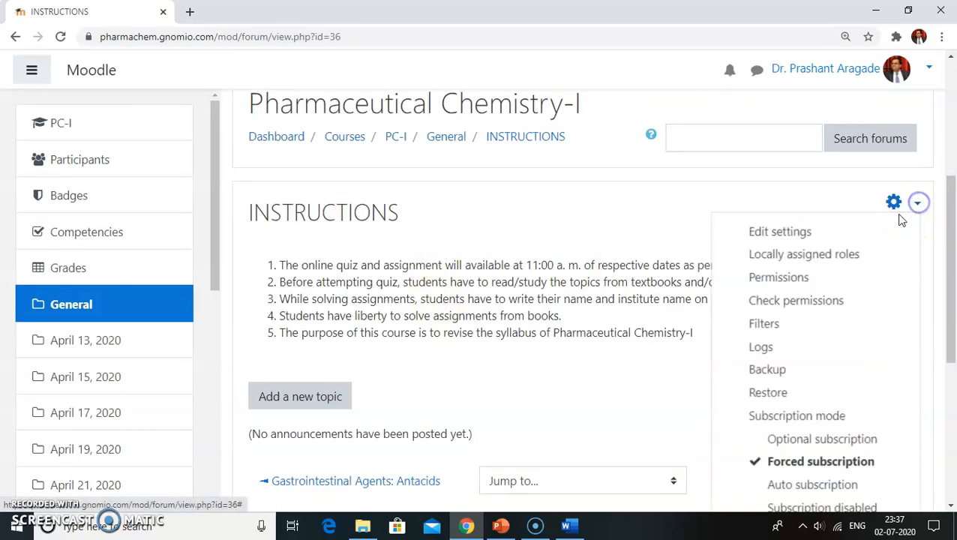
pyautogui.click(760, 237)
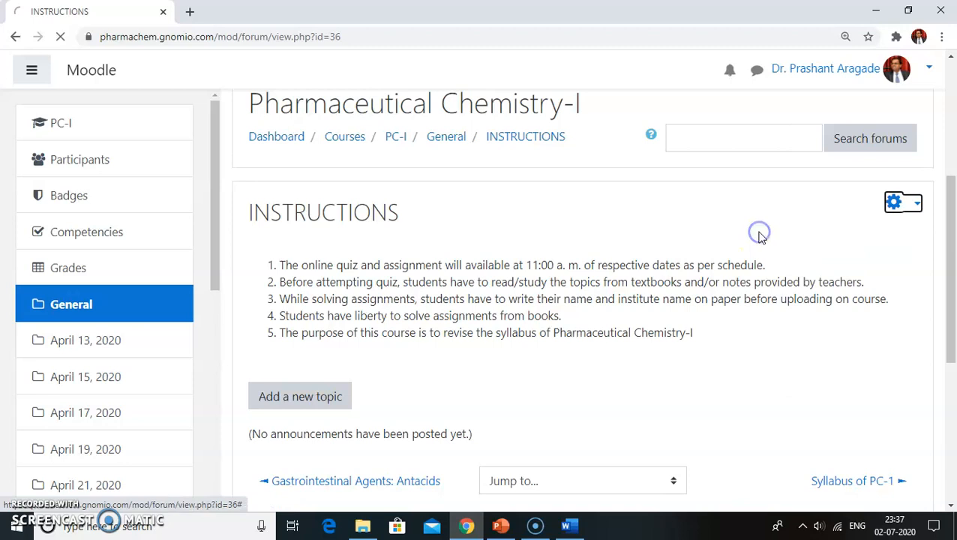
pyautogui.scroll(-3, 457, 285)
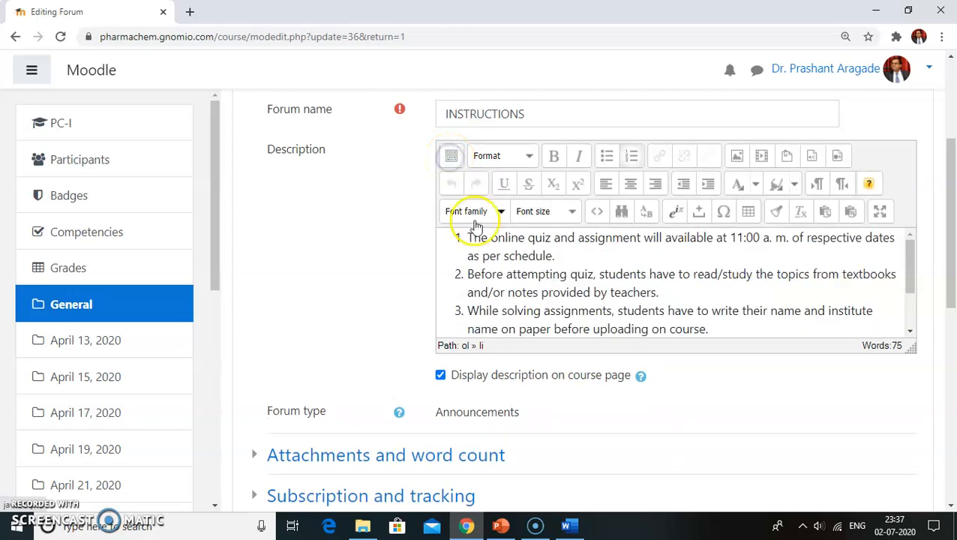
# Step: Set all numbered instructions in the forum description to font size 4 (14pt) and the Georgia font
pyautogui.moveTo(467, 238); pyautogui.dragTo(786, 388)
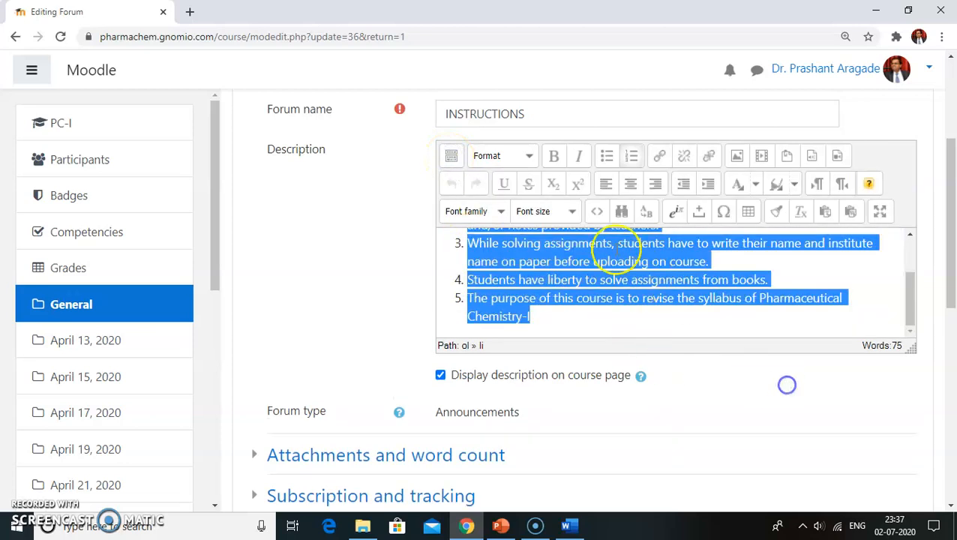
pyautogui.click(561, 212)
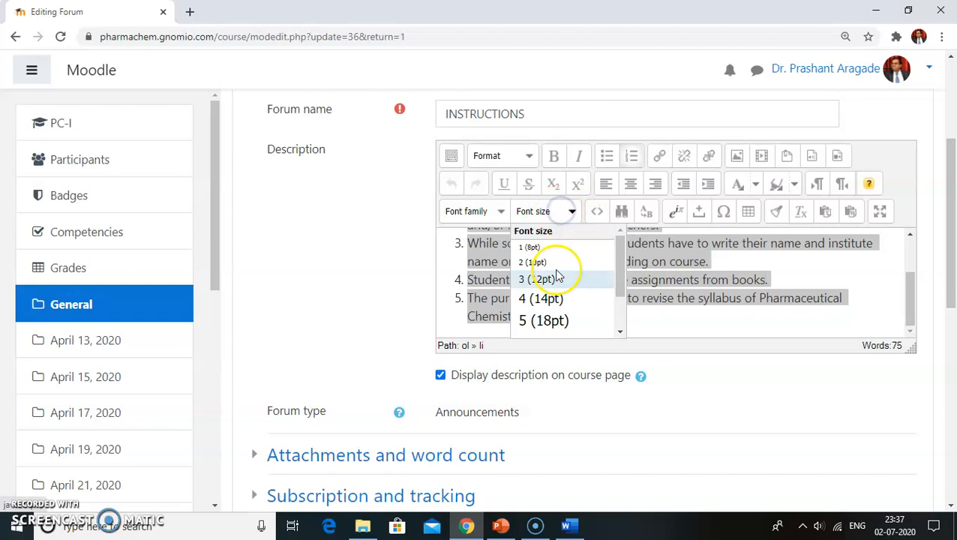
pyautogui.click(542, 298)
pyautogui.click(501, 214)
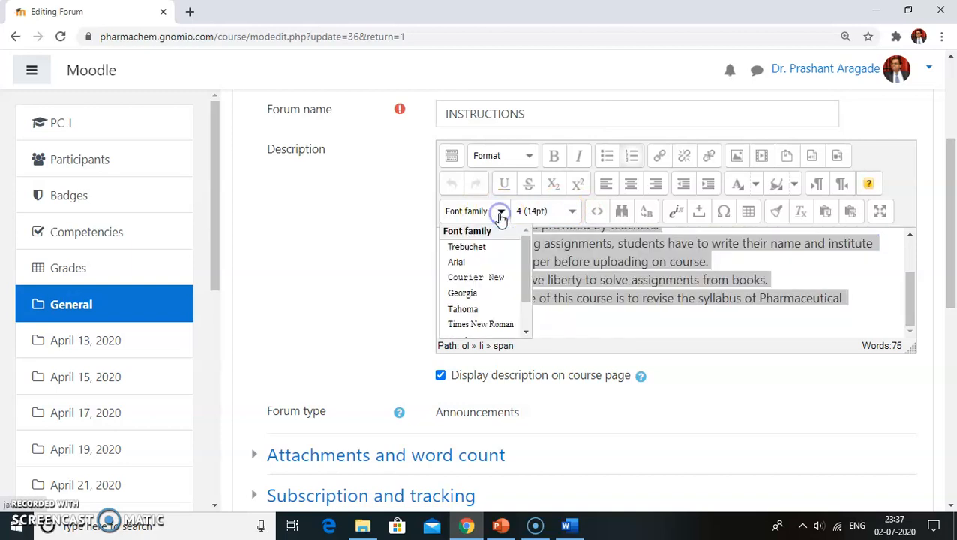
pyautogui.click(477, 292)
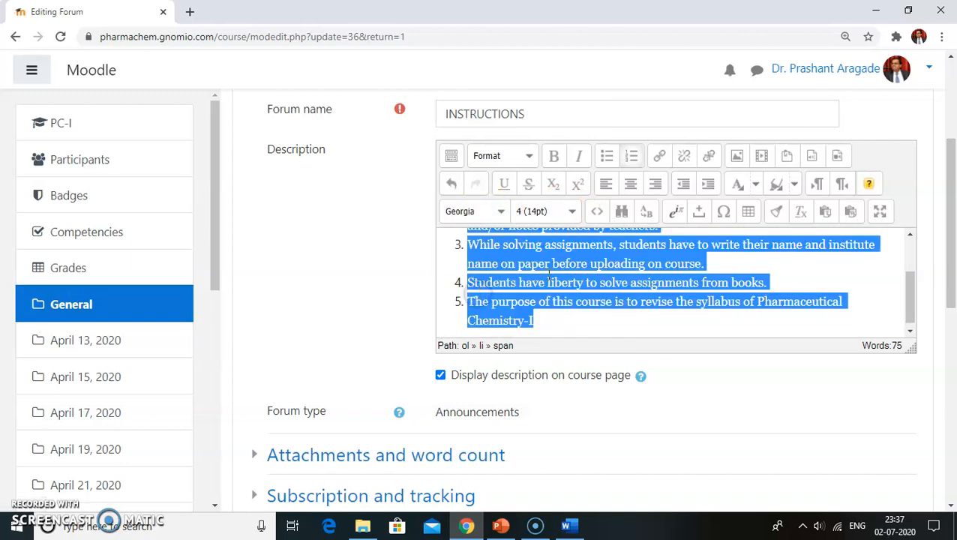
# Step: Apply a dark olive text color to the selected instructions, and save and display the forum
pyautogui.click(756, 185)
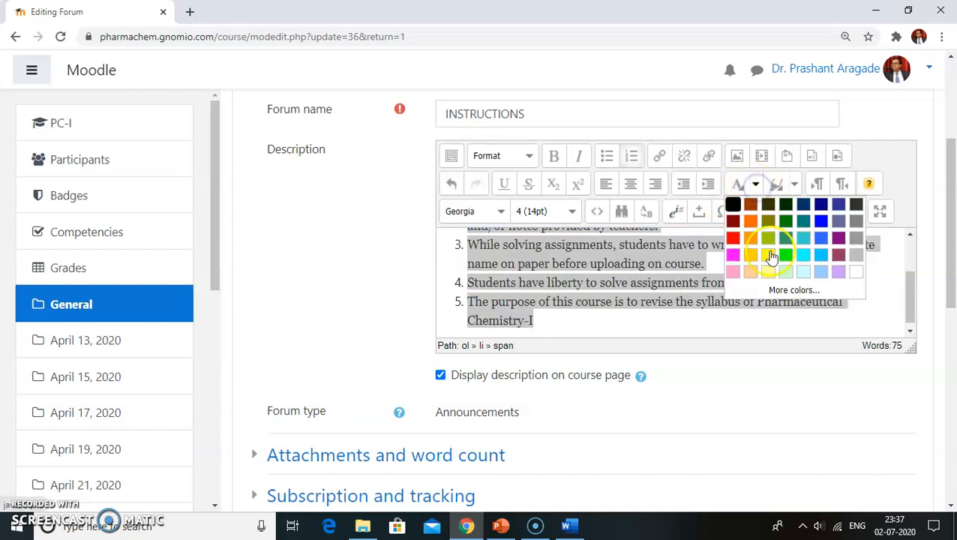
pyautogui.click(771, 211)
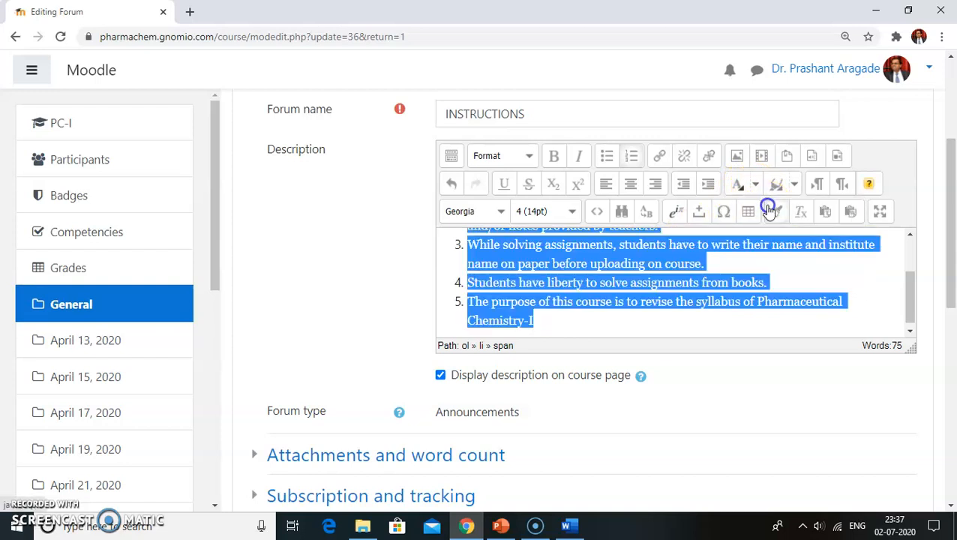
pyautogui.click(564, 324)
pyautogui.scroll(-7, 564, 325)
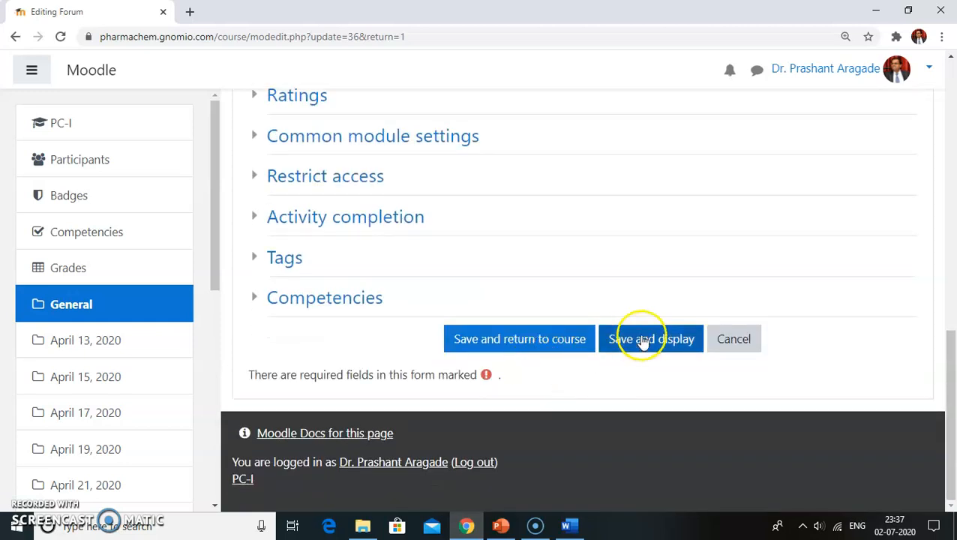
pyautogui.click(643, 341)
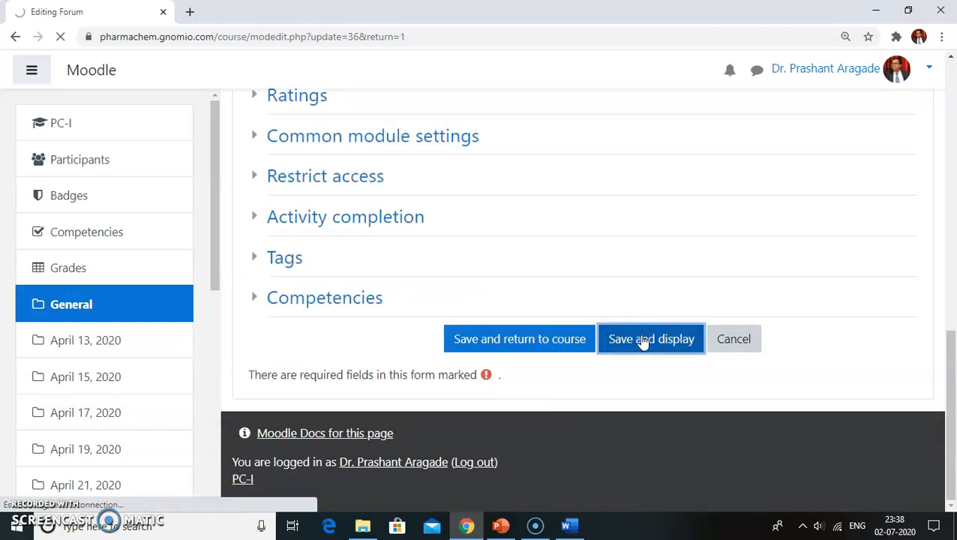
# Step: Review the formatting of the saved INSTRUCTIONS description and switch to the Editing text presentation in PowerPoint
pyautogui.click(398, 305)
pyautogui.scroll(-4, 398, 305)
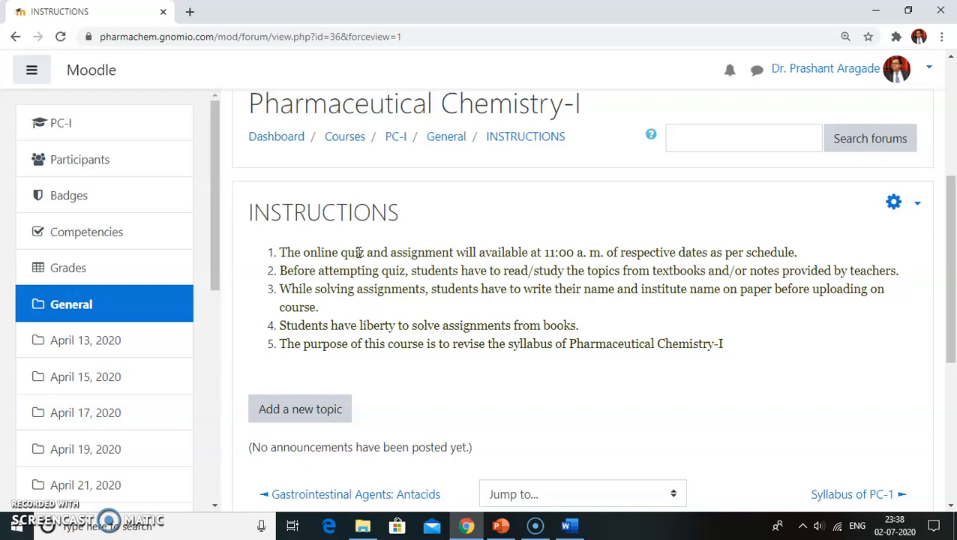
pyautogui.click(501, 527)
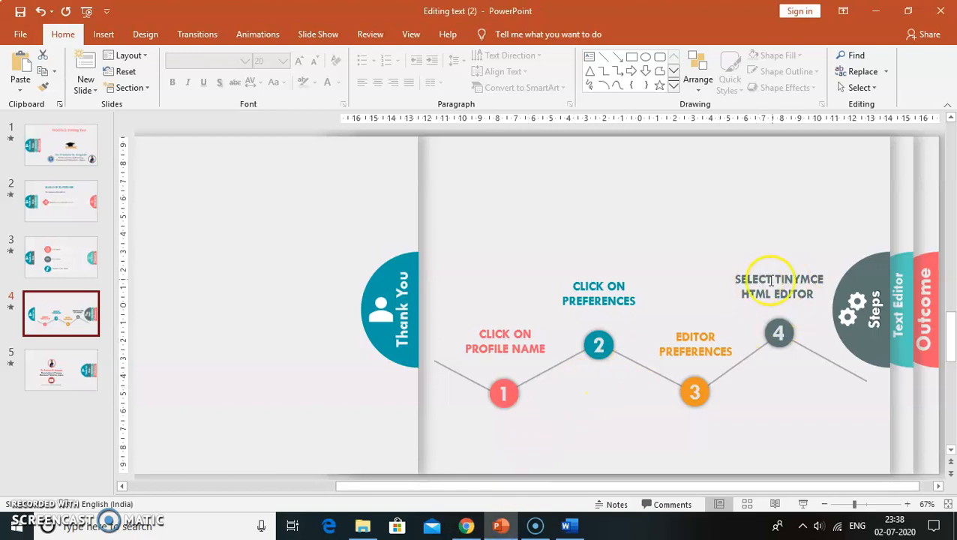